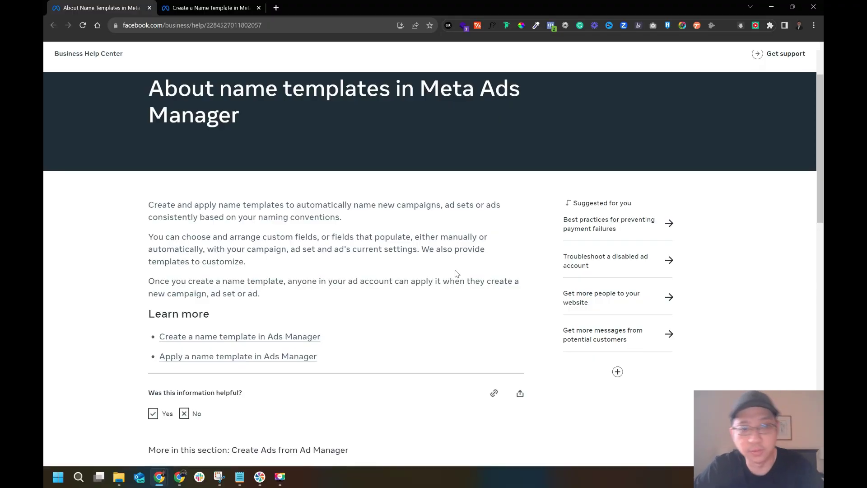
- Highlight the overview article's title and then its paragraph about custom fields
{"action": "scroll", "coordinate": [447, 271], "scroll_direction": "up", "scroll_amount": 2}
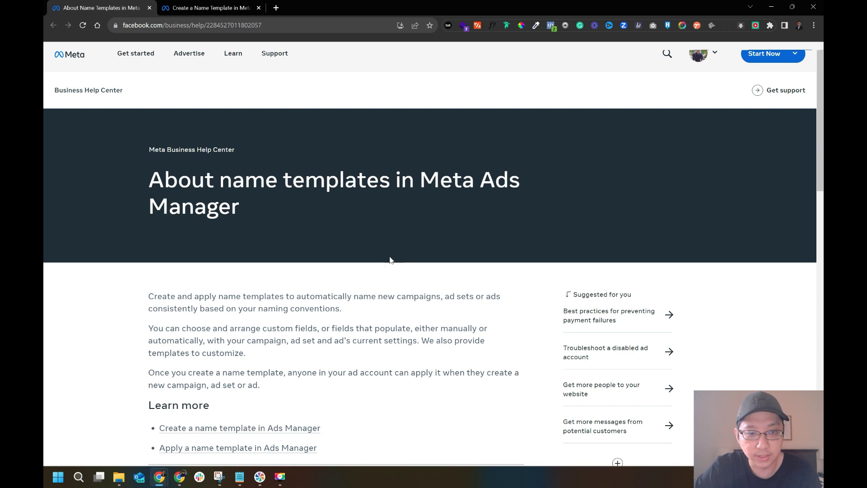
{"action": "left_click_drag", "start_coordinate": [206, 169], "coordinate": [379, 181]}
{"action": "left_click", "coordinate": [418, 186]}
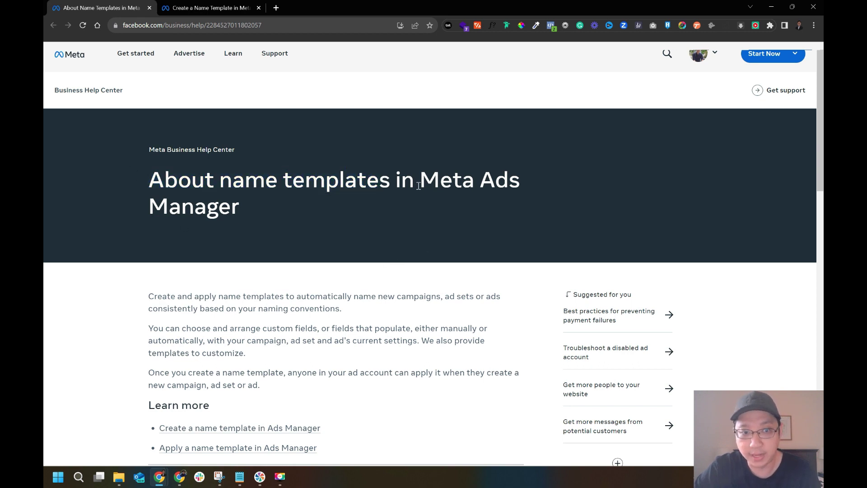
{"action": "scroll", "coordinate": [406, 183], "scroll_direction": "down", "scroll_amount": 3}
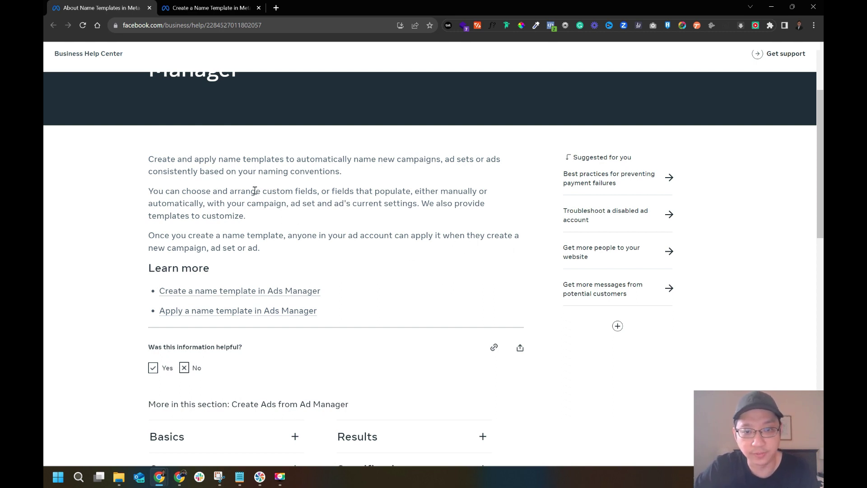
{"action": "left_click_drag", "start_coordinate": [255, 191], "coordinate": [400, 224]}
{"action": "left_click", "coordinate": [405, 237]}
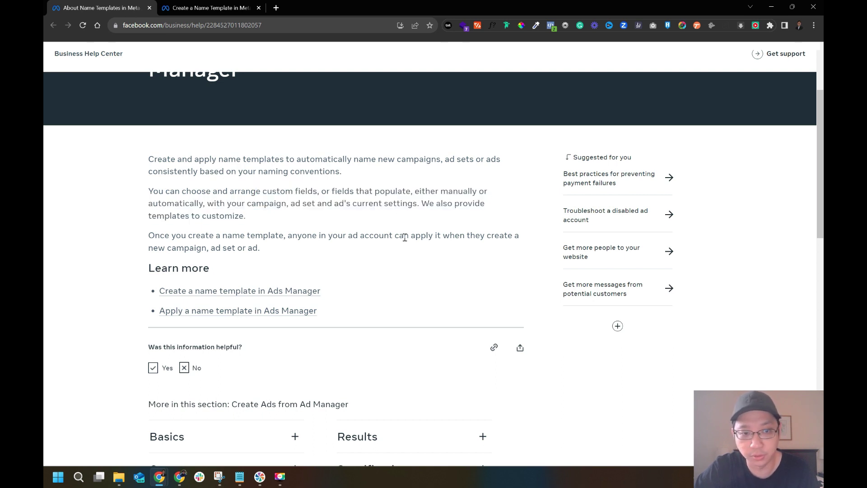
- Switch to the Create a name template article and highlight the one-template-per-level rule
{"action": "left_click", "coordinate": [213, 9]}
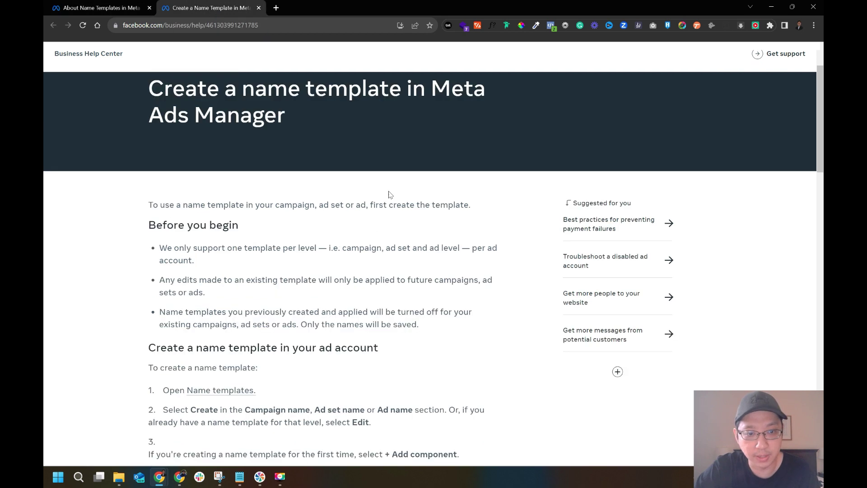
{"action": "scroll", "coordinate": [391, 194], "scroll_direction": "down", "scroll_amount": 4}
{"action": "scroll", "coordinate": [390, 195], "scroll_direction": "down", "scroll_amount": 6}
{"action": "scroll", "coordinate": [390, 197], "scroll_direction": "up", "scroll_amount": 6}
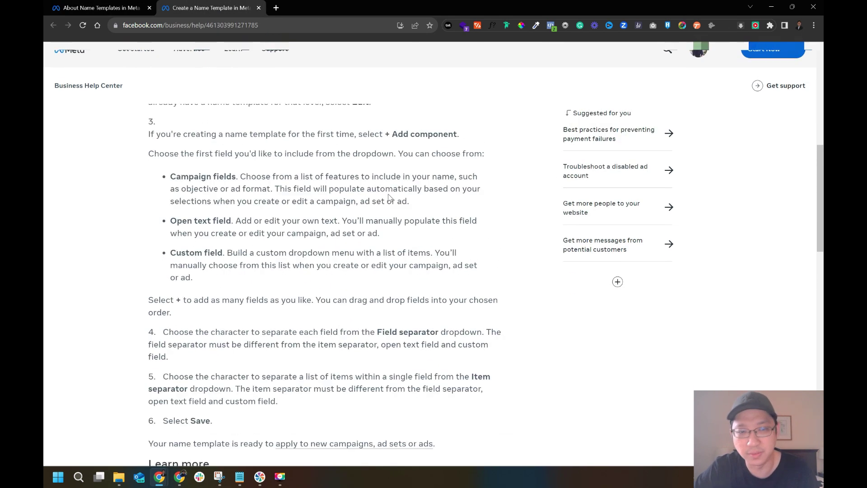
{"action": "scroll", "coordinate": [391, 198], "scroll_direction": "up", "scroll_amount": 3}
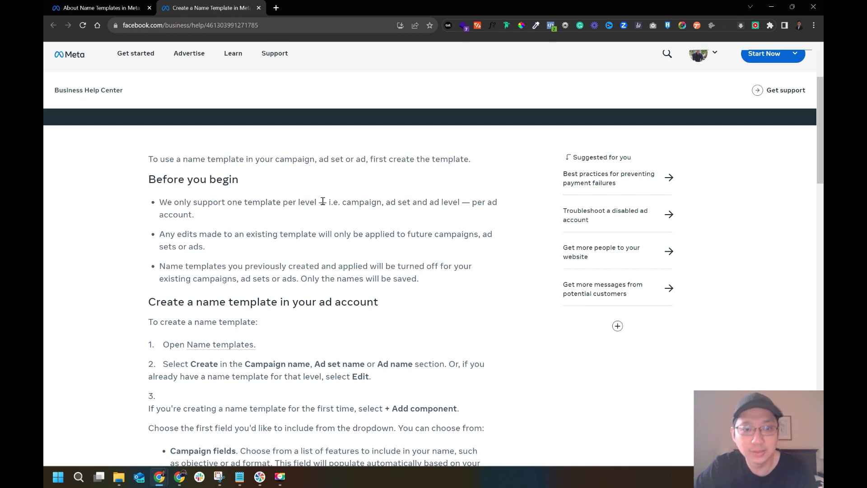
{"action": "left_click_drag", "start_coordinate": [222, 204], "coordinate": [296, 204]}
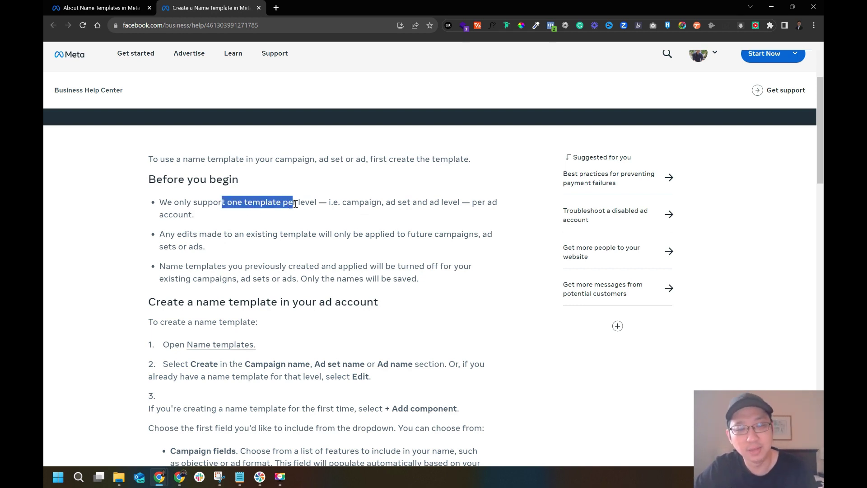
{"action": "left_click", "coordinate": [293, 224]}
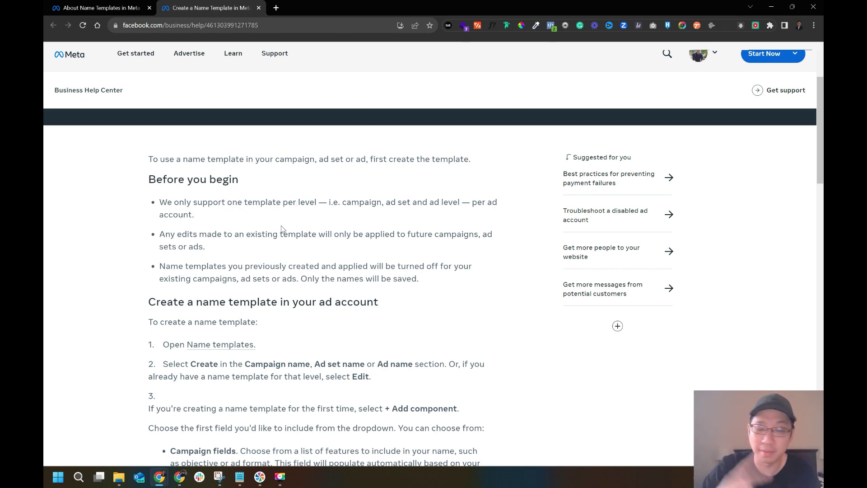
- Highlight step 2 about creating templates per level and the Campaign fields option
{"action": "scroll", "coordinate": [282, 229], "scroll_direction": "down", "scroll_amount": 3}
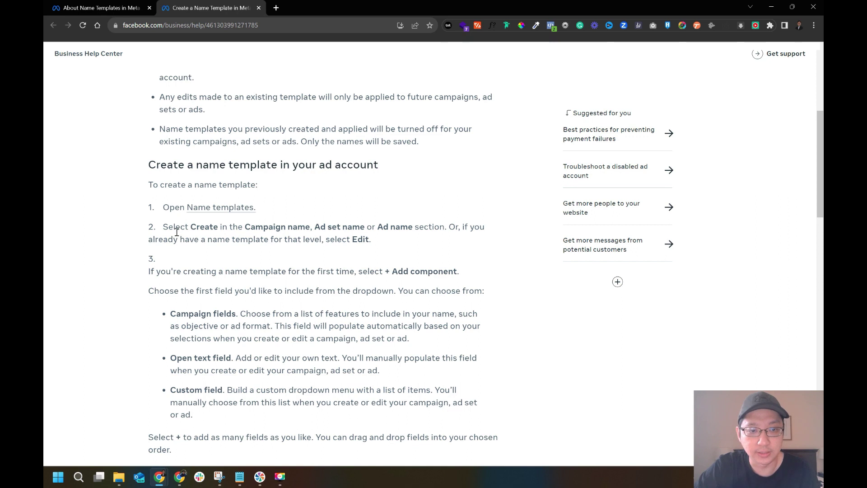
{"action": "left_click_drag", "start_coordinate": [168, 227], "coordinate": [414, 246]}
{"action": "left_click", "coordinate": [408, 269]}
{"action": "scroll", "coordinate": [288, 307], "scroll_direction": "down", "scroll_amount": 2}
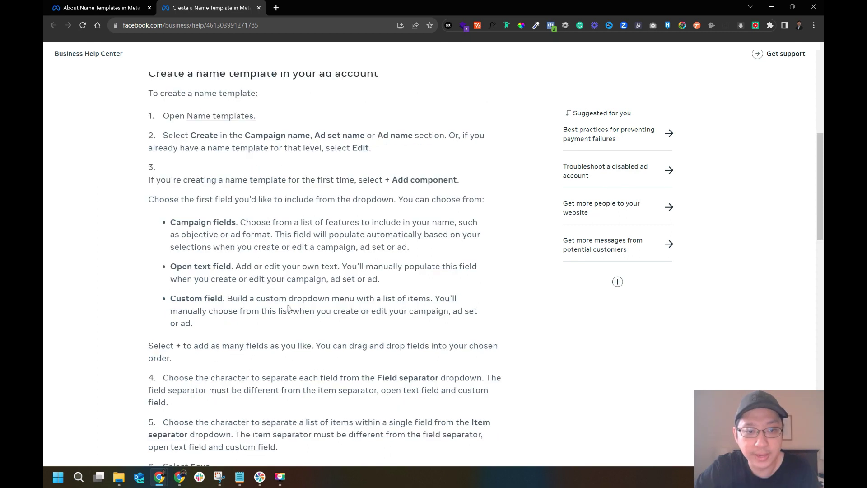
{"action": "left_click_drag", "start_coordinate": [172, 224], "coordinate": [225, 224]}
{"action": "left_click", "coordinate": [202, 231]}
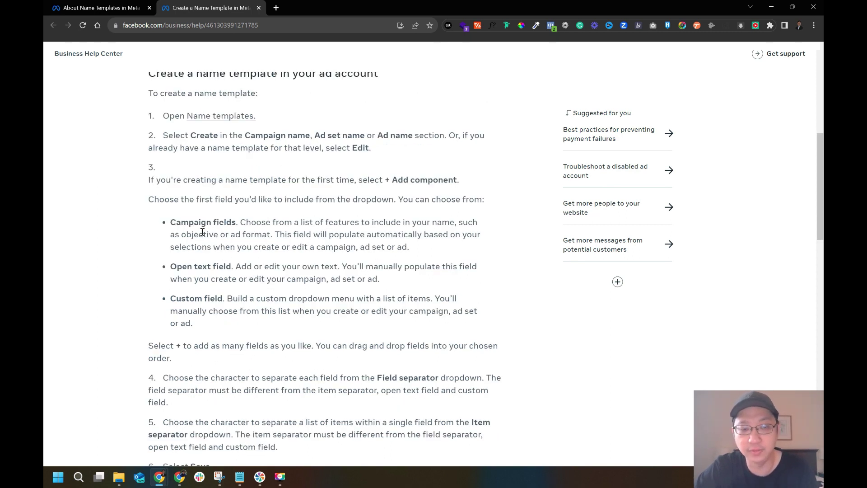
{"action": "left_click_drag", "start_coordinate": [176, 224], "coordinate": [246, 220]}
{"action": "left_click", "coordinate": [254, 243]}
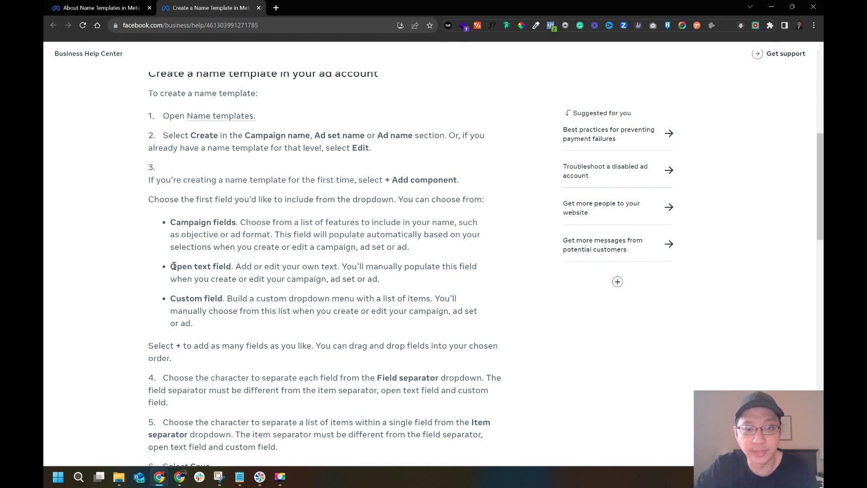
- Highlight the Open text field and Custom field options, then bring the Facebook window forward
{"action": "left_click_drag", "start_coordinate": [174, 266], "coordinate": [222, 266]}
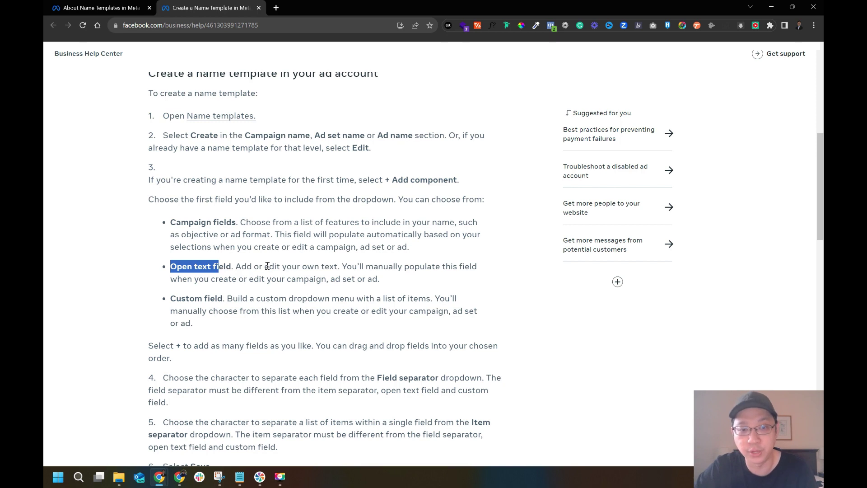
{"action": "left_click_drag", "start_coordinate": [181, 302], "coordinate": [222, 300]}
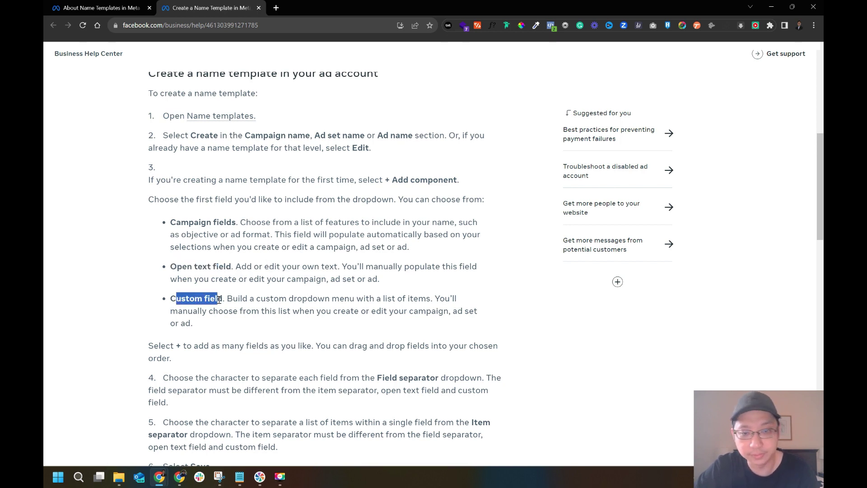
{"action": "left_click", "coordinate": [289, 307]}
{"action": "scroll", "coordinate": [247, 249], "scroll_direction": "down", "scroll_amount": 1}
{"action": "scroll", "coordinate": [245, 250], "scroll_direction": "down", "scroll_amount": 4}
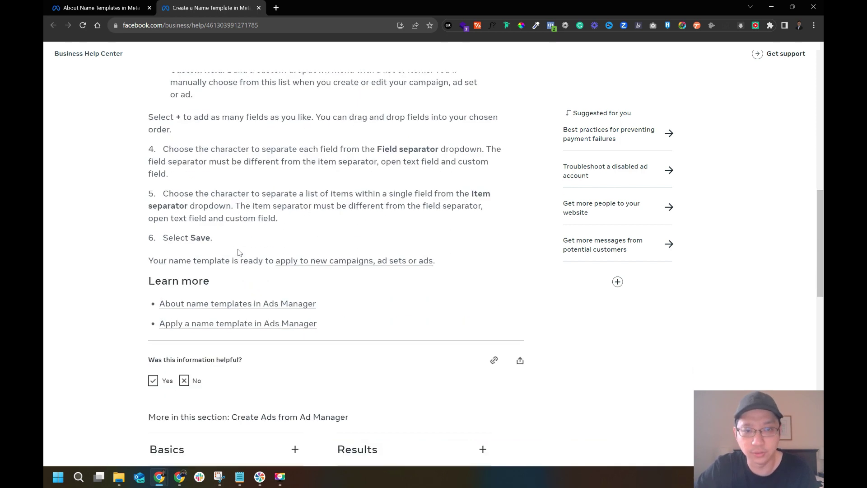
{"action": "scroll", "coordinate": [244, 250], "scroll_direction": "up", "scroll_amount": 13}
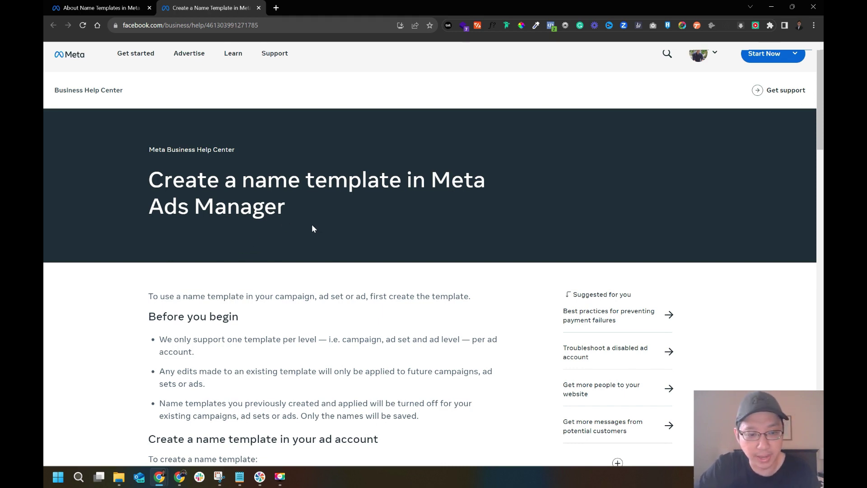
{"action": "left_click", "coordinate": [179, 477]}
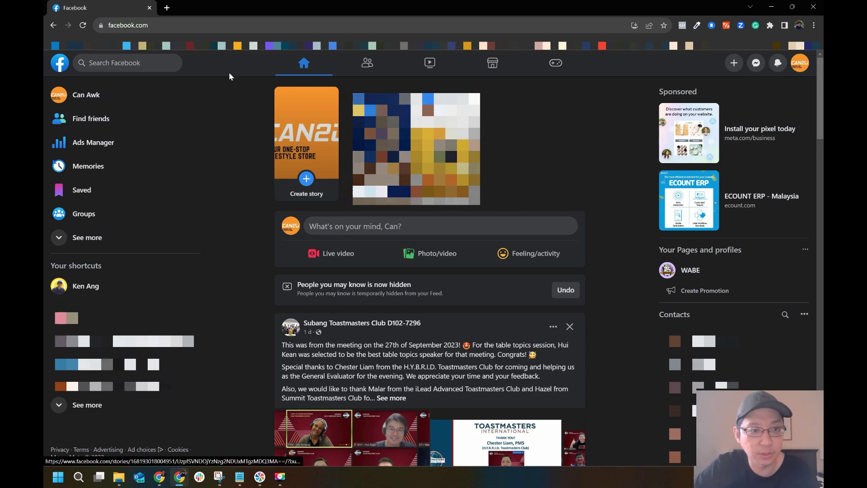
- Go to Ads Manager's ad account Name templates settings and start a new campaign name template
{"action": "left_click", "coordinate": [113, 145]}
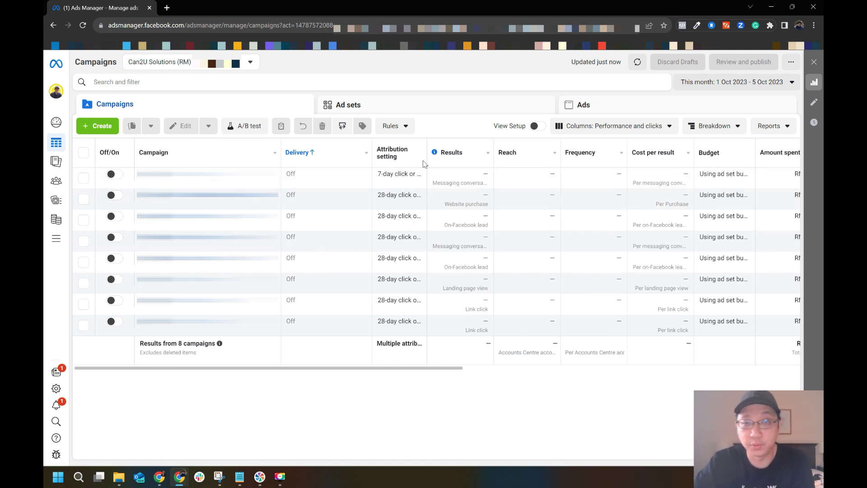
{"action": "mouse_move", "coordinate": [69, 199]}
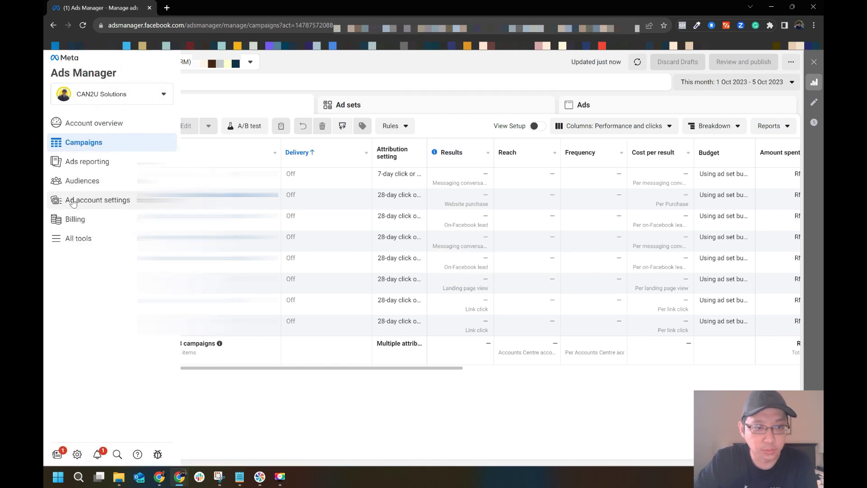
{"action": "left_click", "coordinate": [97, 201]}
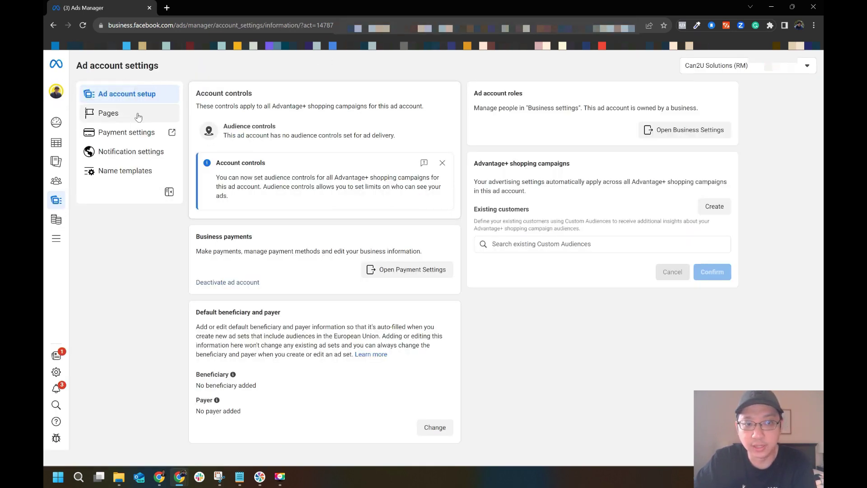
{"action": "left_click", "coordinate": [127, 175]}
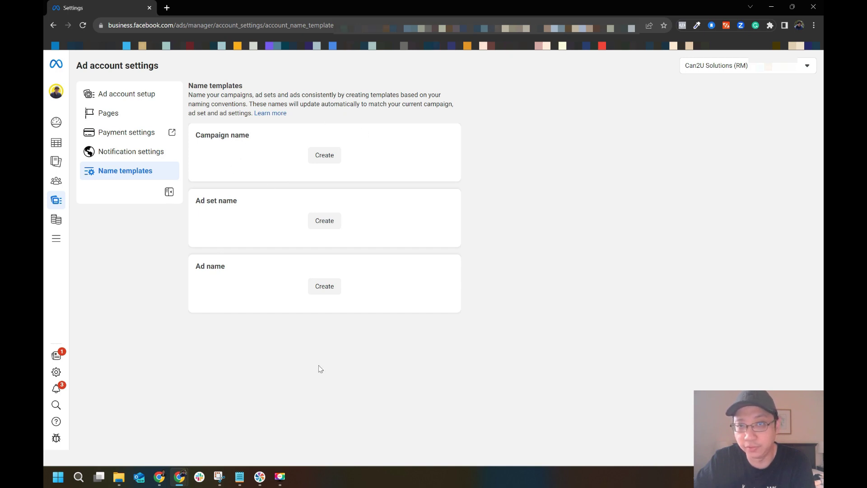
{"action": "left_click", "coordinate": [323, 156]}
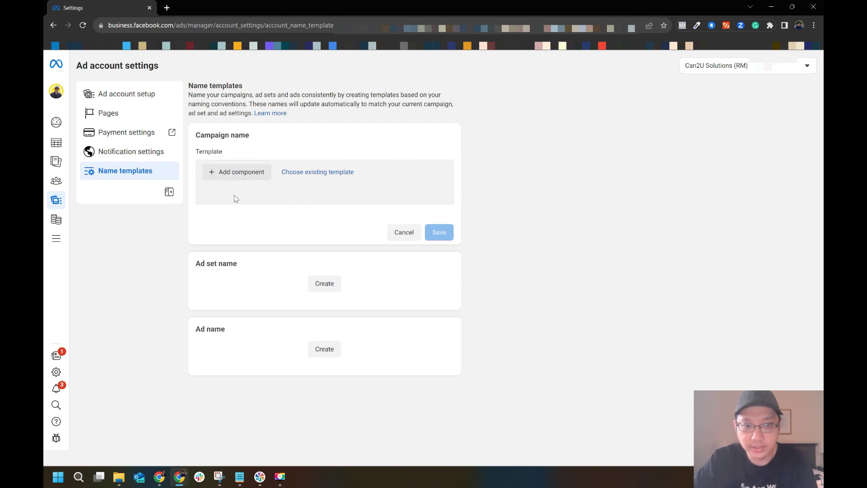
{"action": "left_click", "coordinate": [313, 172]}
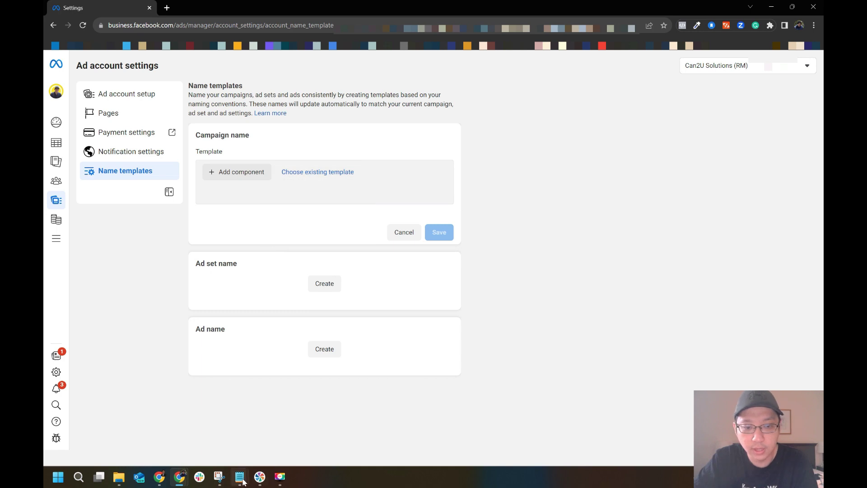
{"action": "mouse_move", "coordinate": [242, 481]}
{"action": "left_click", "coordinate": [259, 419]}
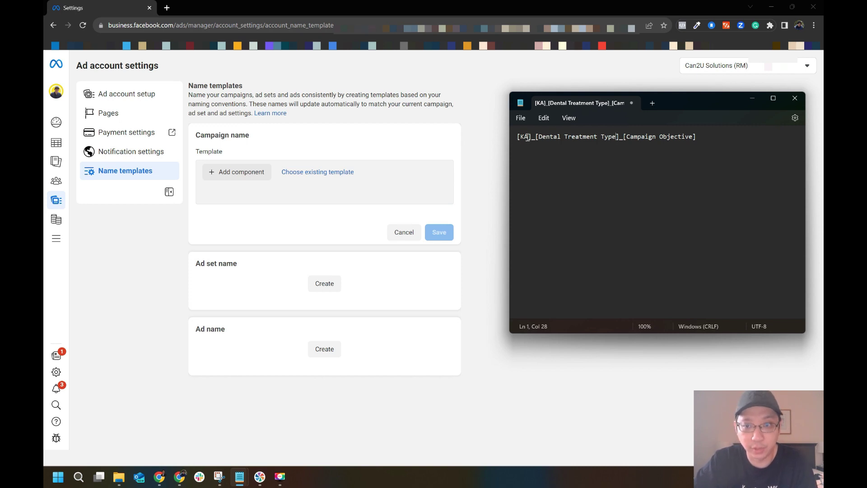
{"action": "left_click_drag", "start_coordinate": [542, 136], "coordinate": [603, 134]}
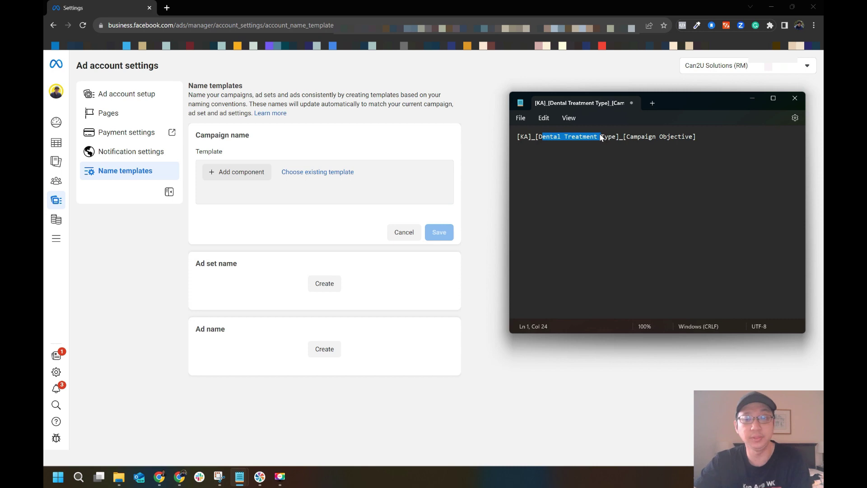
{"action": "left_click_drag", "start_coordinate": [546, 136], "coordinate": [577, 134]}
{"action": "left_click_drag", "start_coordinate": [641, 136], "coordinate": [670, 133]}
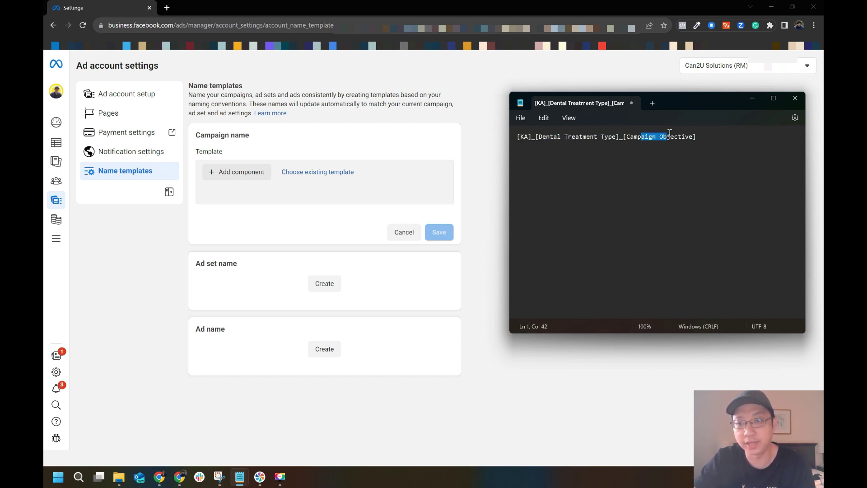
{"action": "left_click", "coordinate": [463, 171]}
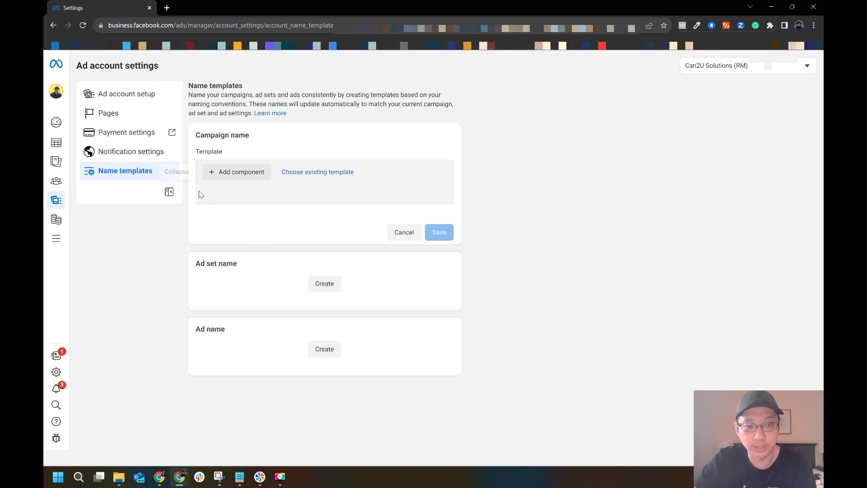
- Add an Open text field 'KA' as the first campaign name component
{"action": "left_click", "coordinate": [237, 174]}
{"action": "mouse_move", "coordinate": [252, 195]}
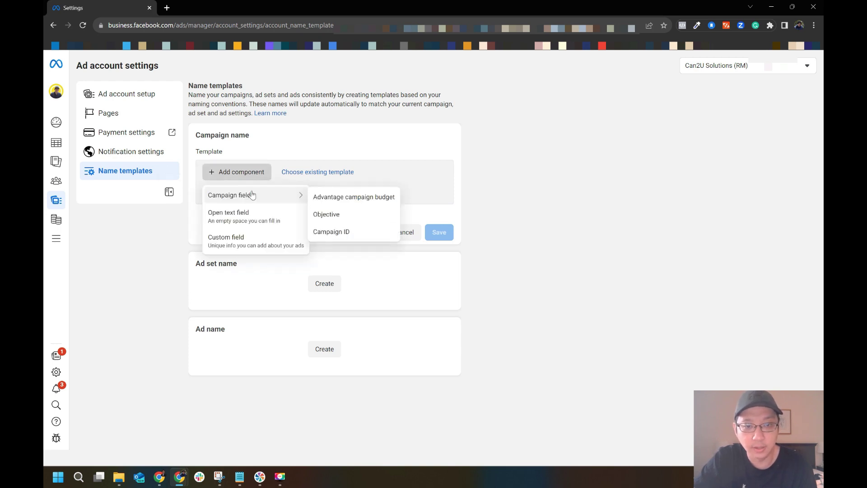
{"action": "left_click", "coordinate": [258, 220]}
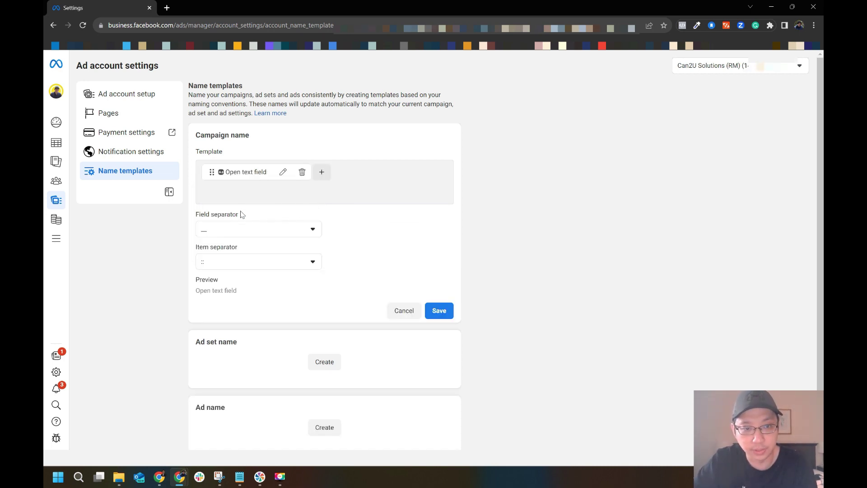
{"action": "left_click", "coordinate": [283, 171]}
{"action": "triple_click", "coordinate": [256, 213]}
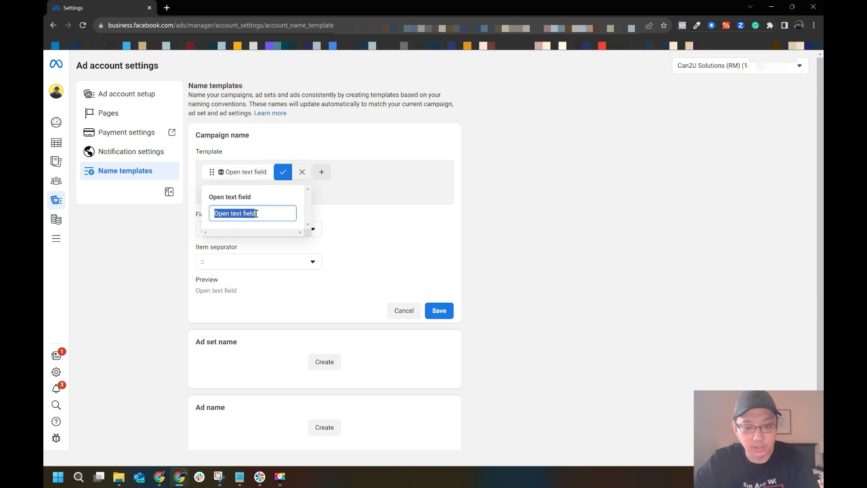
{"action": "type", "text": "KA"}
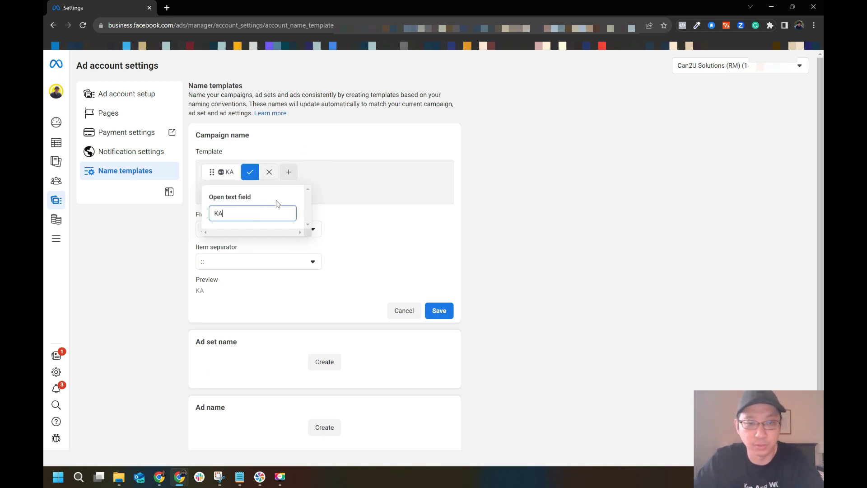
{"action": "left_click", "coordinate": [251, 177]}
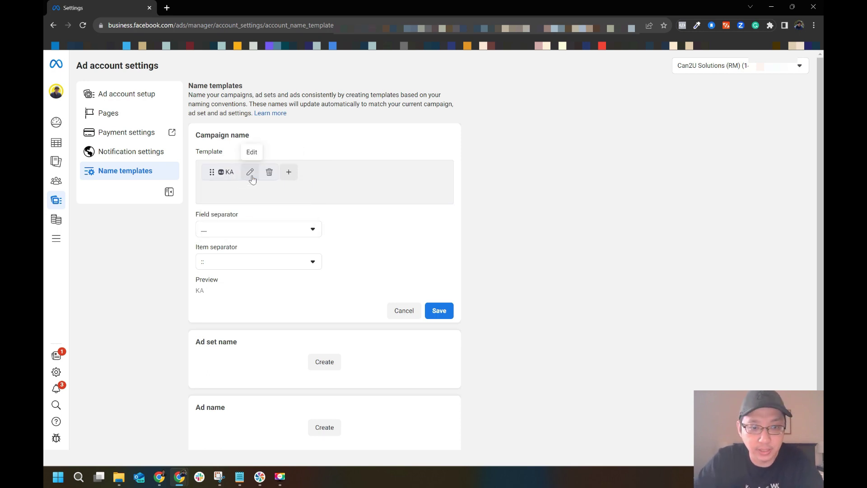
- Add a Custom field titled 'Dental Treatment' to the campaign name
{"action": "left_click", "coordinate": [291, 176]}
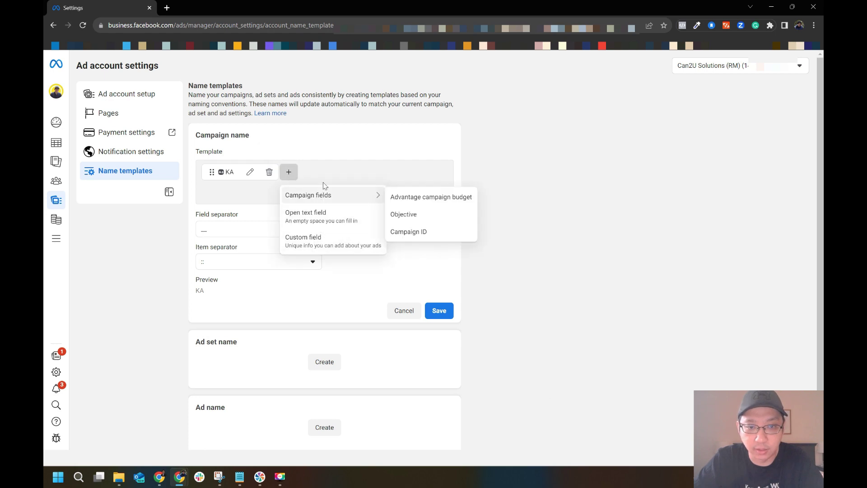
{"action": "left_click", "coordinate": [317, 247]}
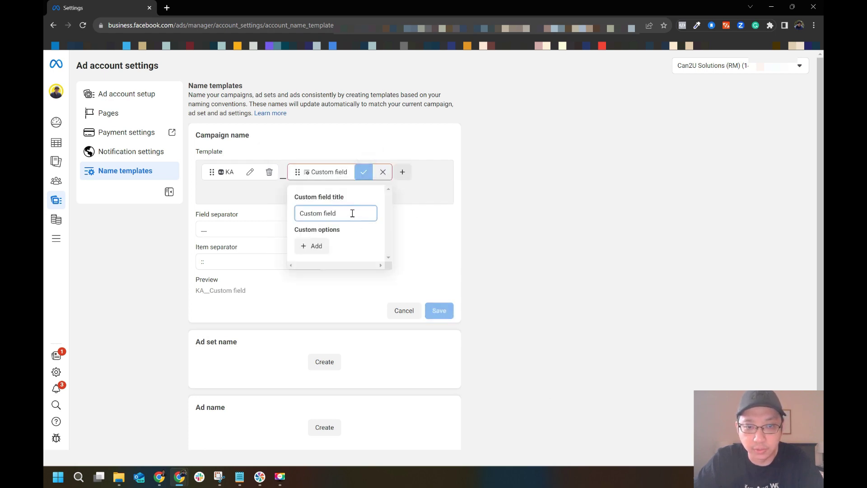
{"action": "key", "text": "ctrl+shift+Left"}
{"action": "key", "text": "ctrl+shift+Left"}
{"action": "type", "text": "Dental Treatment"}
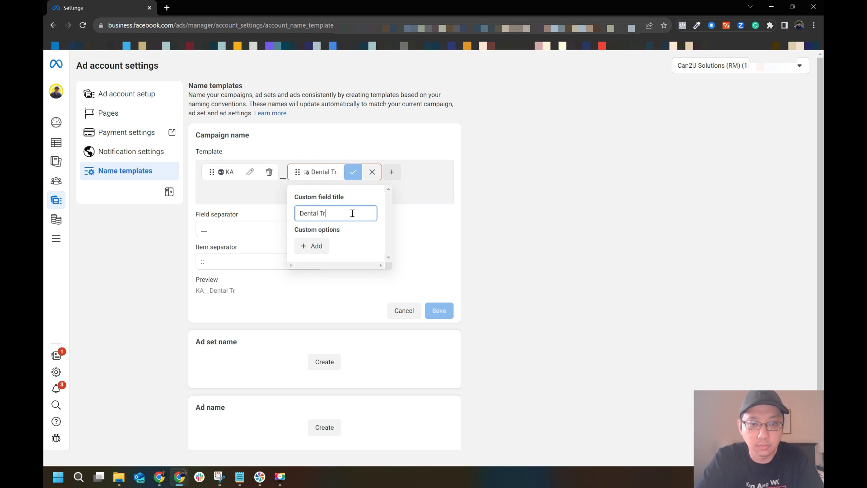
- Give Dental Treatment the options Teeth Whitening, Teeth Straightening, Dental Implant and Invisalign
{"action": "left_click", "coordinate": [309, 245]}
{"action": "left_click", "coordinate": [307, 245]}
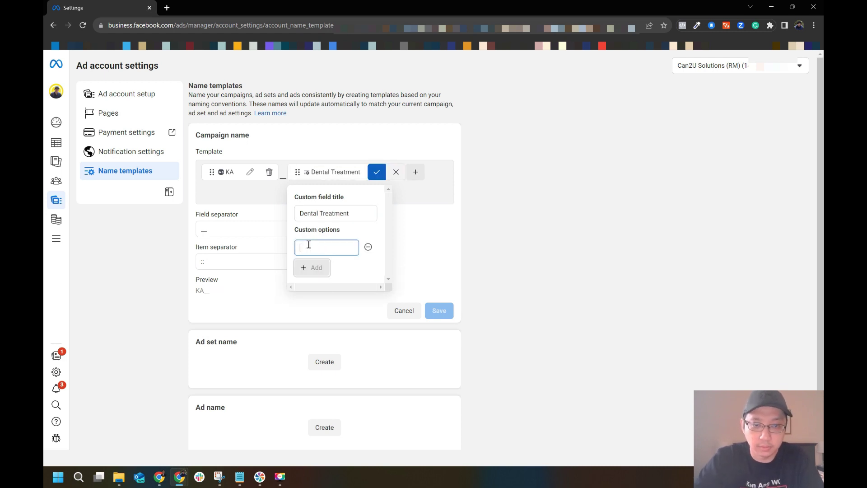
{"action": "type", "text": "Teeth Whitening"}
{"action": "left_click", "coordinate": [312, 265]}
{"action": "left_click", "coordinate": [318, 267]}
{"action": "type", "text": "Teeth Straightening"}
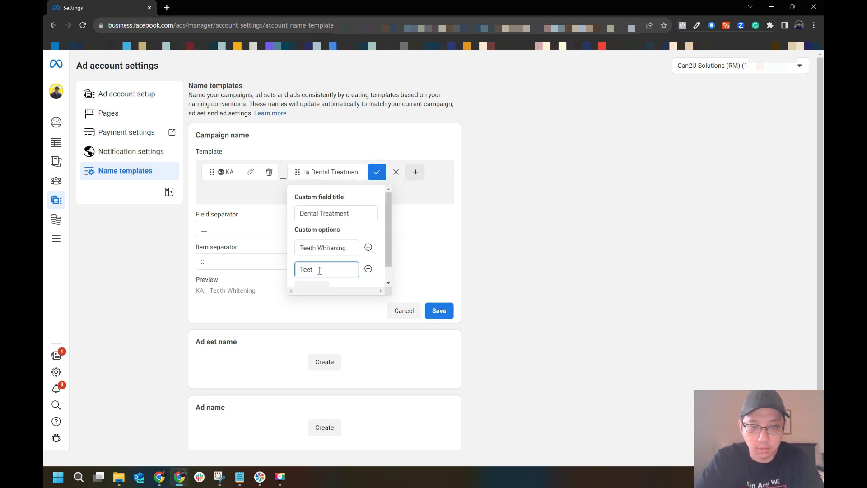
{"action": "left_click", "coordinate": [324, 271]}
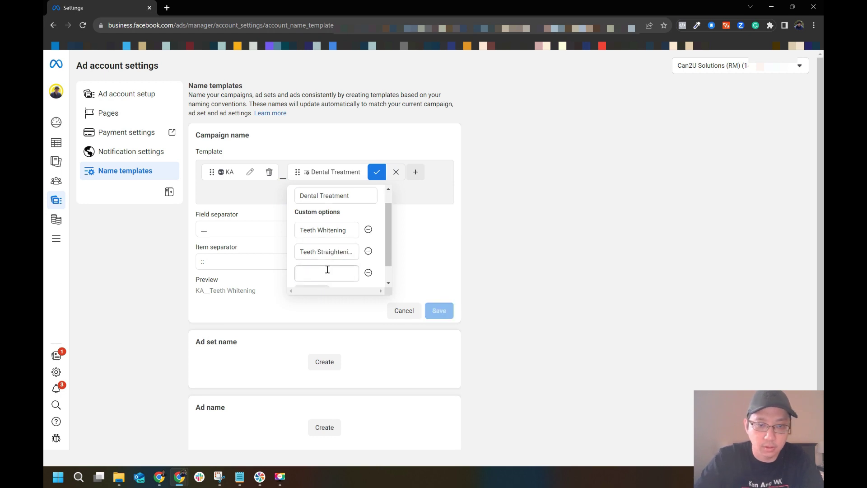
{"action": "type", "text": "Dental Implant"}
{"action": "scroll", "coordinate": [350, 269], "scroll_direction": "down", "scroll_amount": 1}
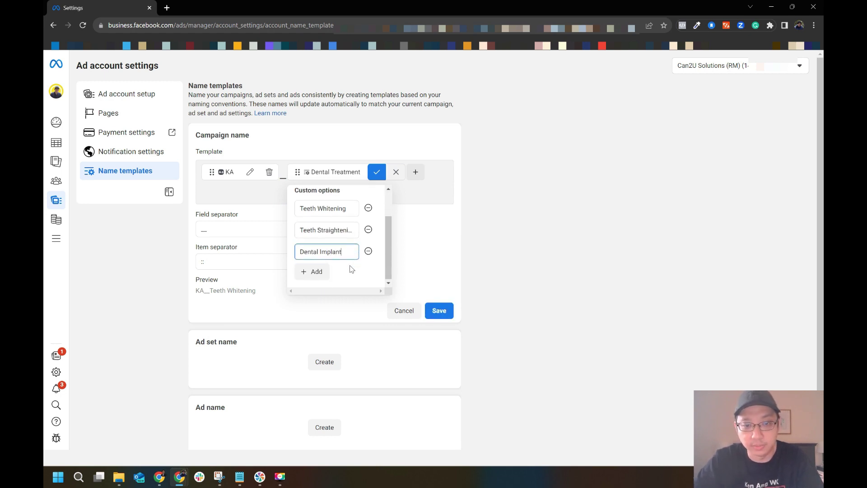
{"action": "left_click", "coordinate": [317, 273]}
{"action": "type", "text": "Invisalign"}
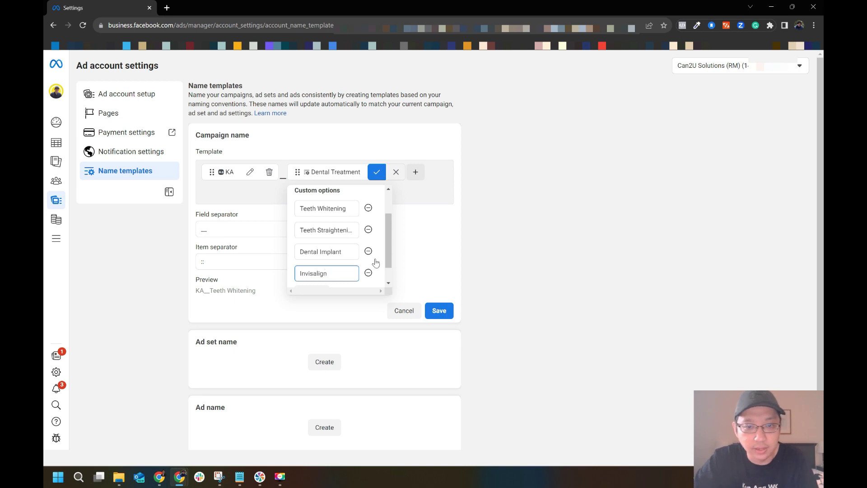
{"action": "scroll", "coordinate": [354, 272], "scroll_direction": "down", "scroll_amount": 1}
{"action": "scroll", "coordinate": [354, 272], "scroll_direction": "up", "scroll_amount": 3}
{"action": "left_click", "coordinate": [377, 172]}
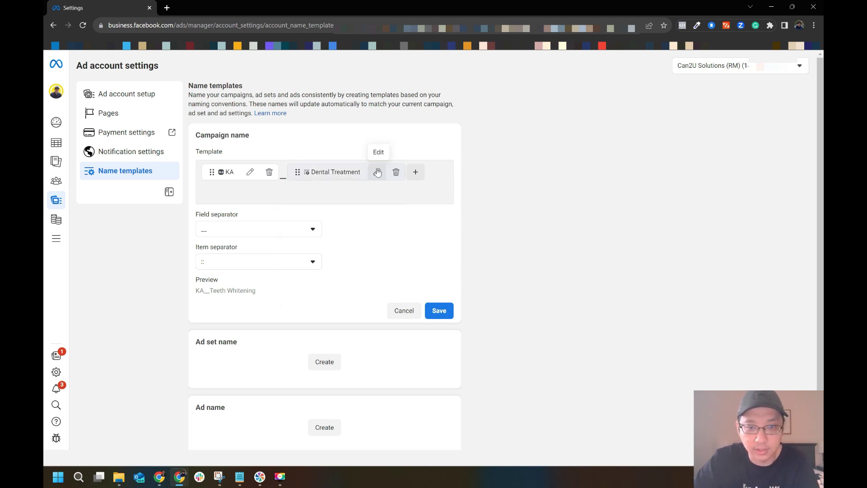
- Add the campaign Objective component and save, previewing KA__Teeth Whitening__Reach
{"action": "left_click", "coordinate": [416, 172]}
{"action": "mouse_move", "coordinate": [461, 202]}
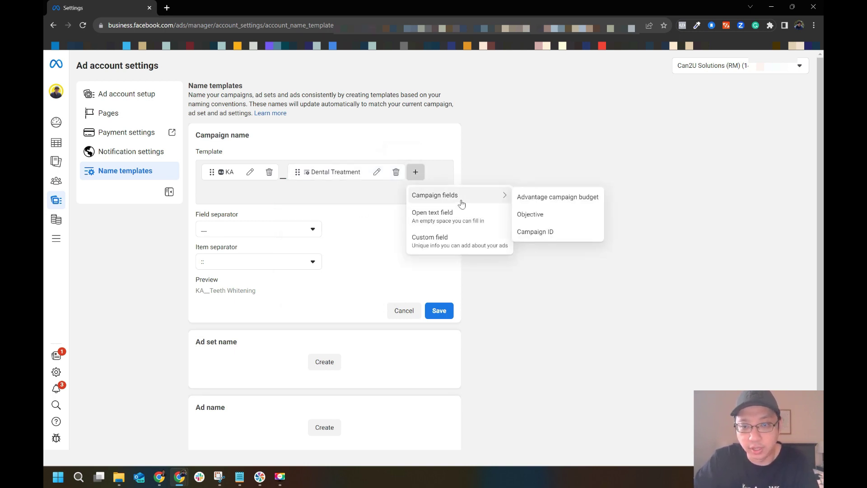
{"action": "left_click", "coordinate": [532, 216]}
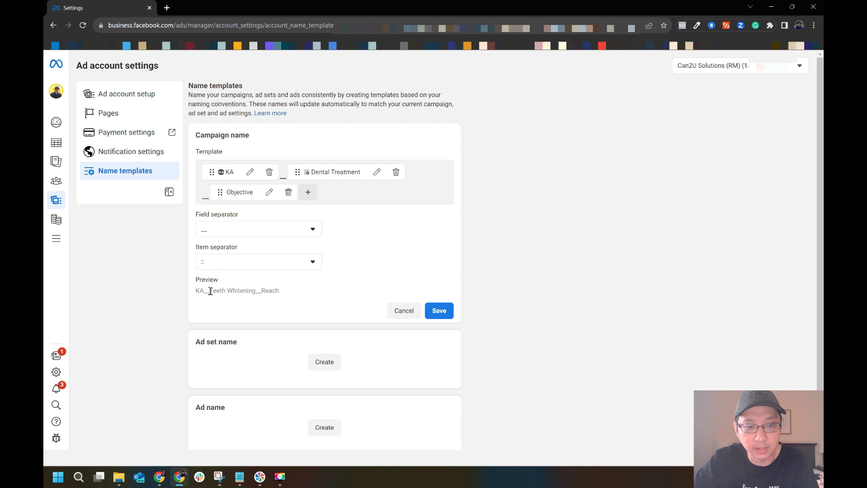
{"action": "left_click_drag", "start_coordinate": [210, 291], "coordinate": [285, 292]}
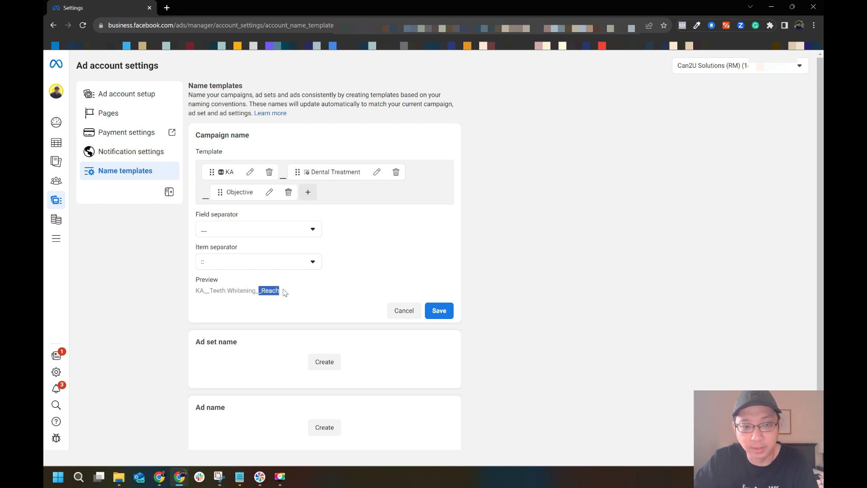
{"action": "left_click", "coordinate": [272, 292]}
{"action": "left_click", "coordinate": [445, 311]}
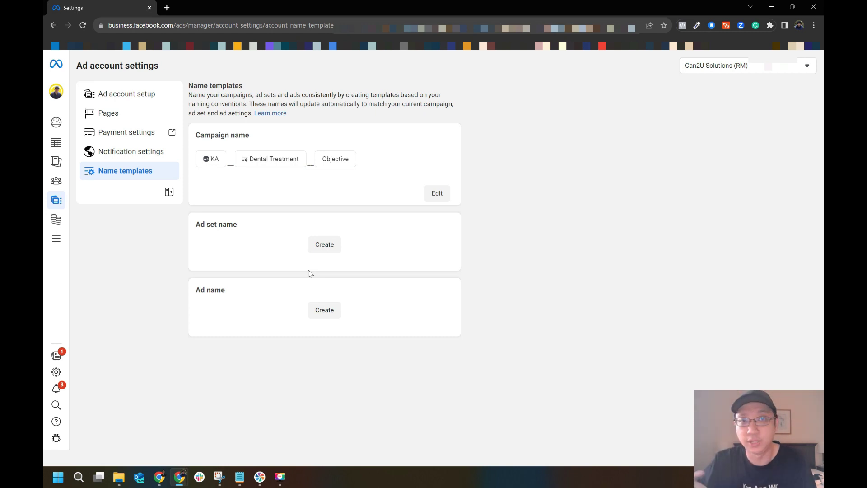
- Start the ad set name template with an Open text field 'Targeting'
{"action": "left_click", "coordinate": [316, 247]}
{"action": "left_click", "coordinate": [231, 265]}
{"action": "mouse_move", "coordinate": [283, 277]}
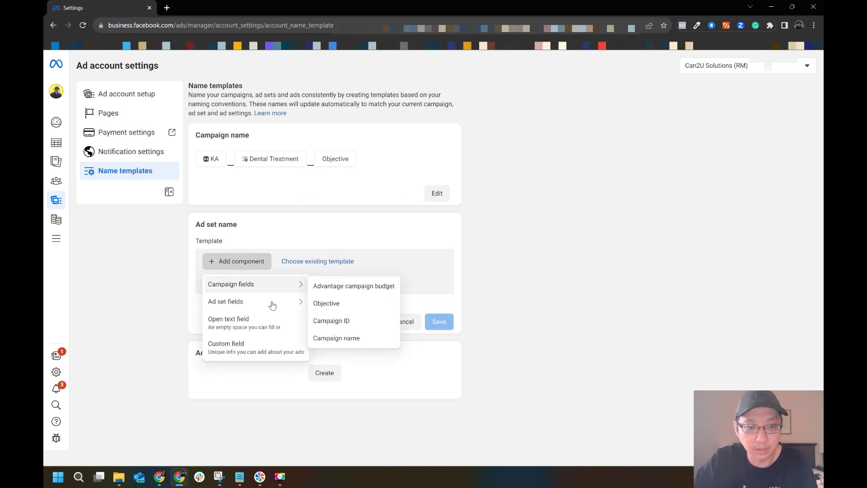
{"action": "left_click", "coordinate": [255, 324]}
{"action": "left_click", "coordinate": [283, 262]}
{"action": "triple_click", "coordinate": [260, 302]}
{"action": "type", "text": "Targeting"}
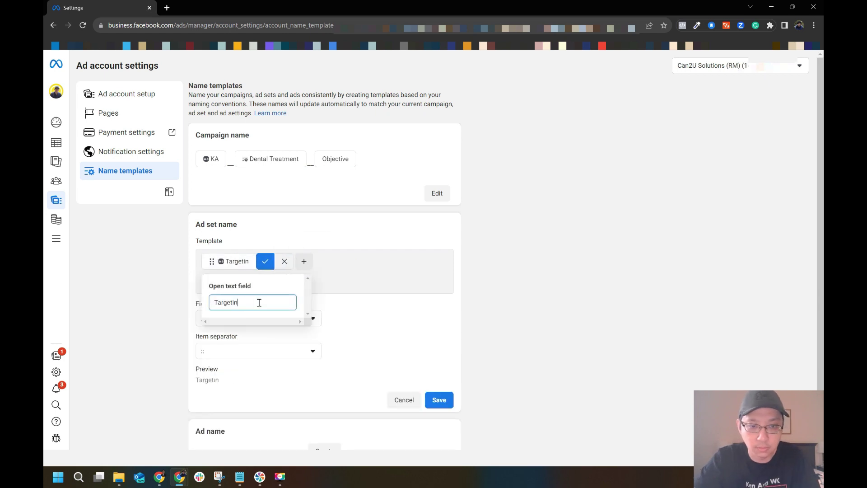
{"action": "left_click", "coordinate": [283, 261]}
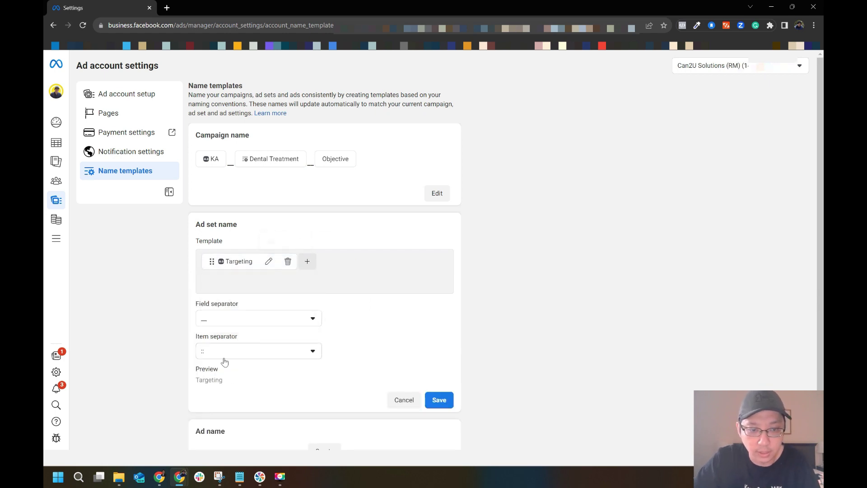
- Add the Town/City, Gender and Age ad set fields and save the template
{"action": "left_click", "coordinate": [307, 261]}
{"action": "mouse_move", "coordinate": [323, 279]}
{"action": "mouse_move", "coordinate": [354, 303]}
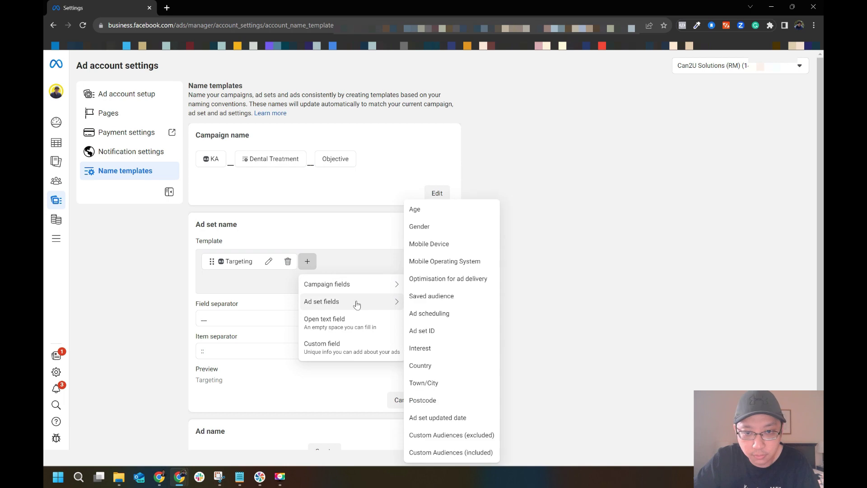
{"action": "left_click", "coordinate": [447, 387]}
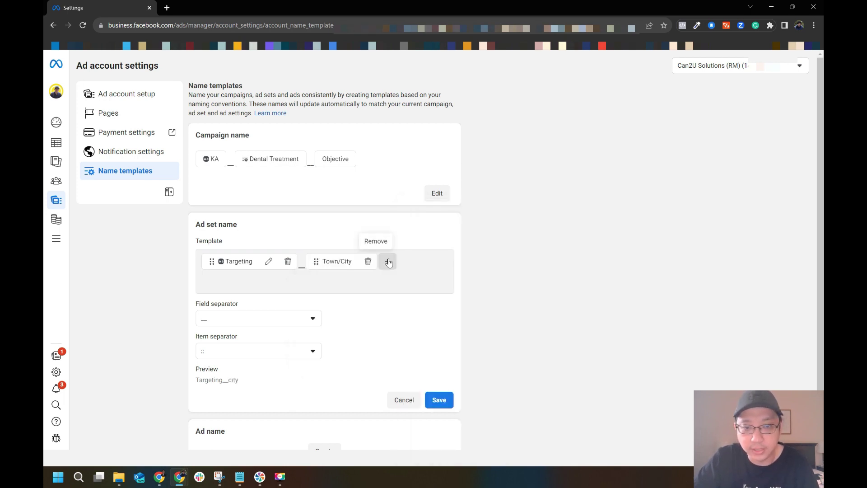
{"action": "left_click", "coordinate": [387, 261]}
{"action": "mouse_move", "coordinate": [429, 301]}
{"action": "left_click", "coordinate": [519, 229]}
{"action": "left_click", "coordinate": [302, 281]}
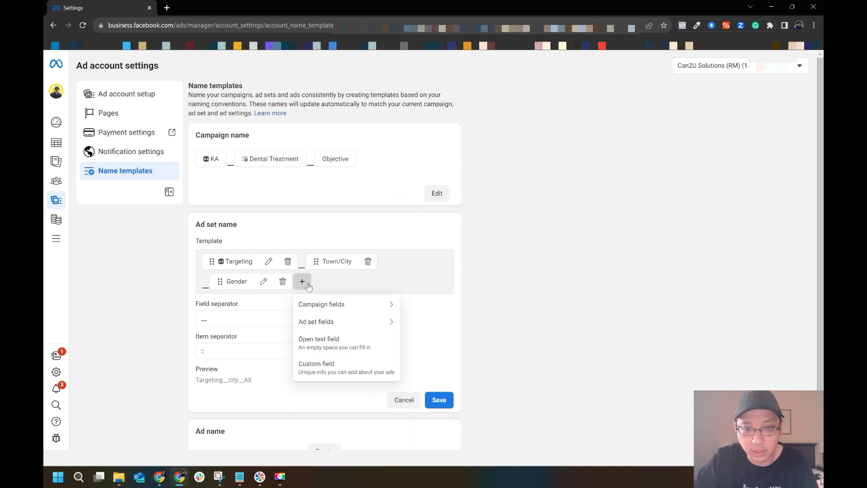
{"action": "mouse_move", "coordinate": [344, 322]}
{"action": "left_click", "coordinate": [441, 213]}
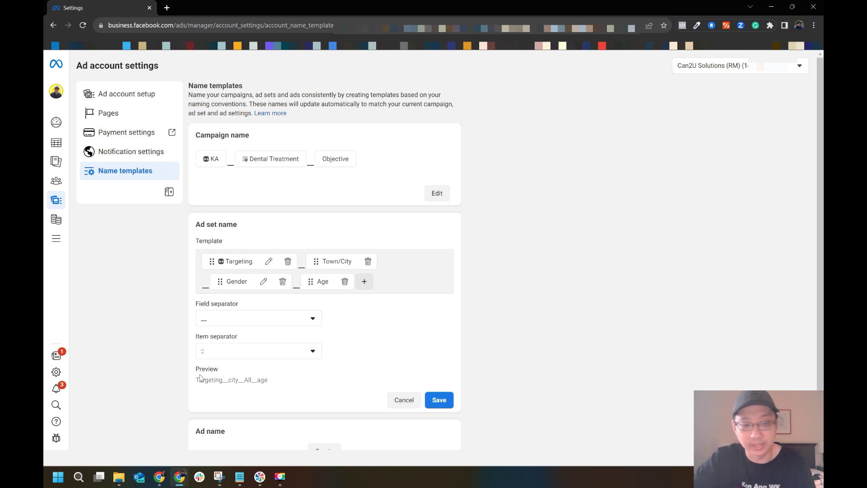
{"action": "left_click_drag", "start_coordinate": [194, 384], "coordinate": [252, 379]}
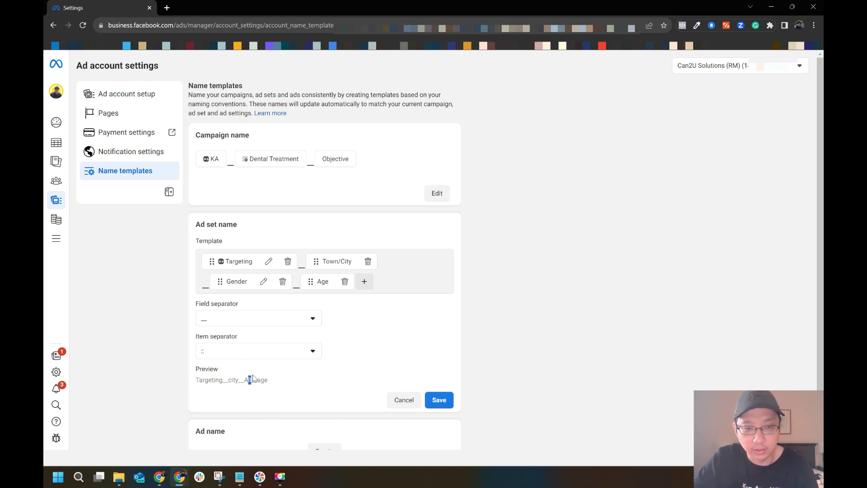
{"action": "left_click", "coordinate": [447, 346]}
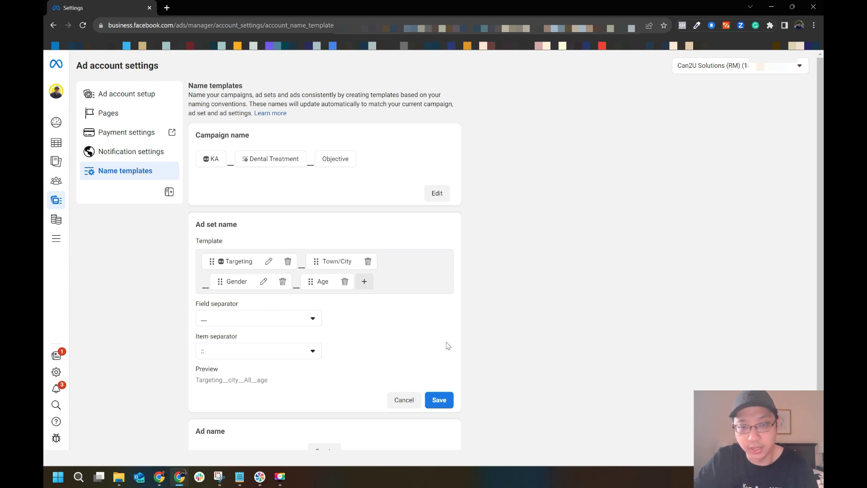
{"action": "left_click", "coordinate": [439, 400]}
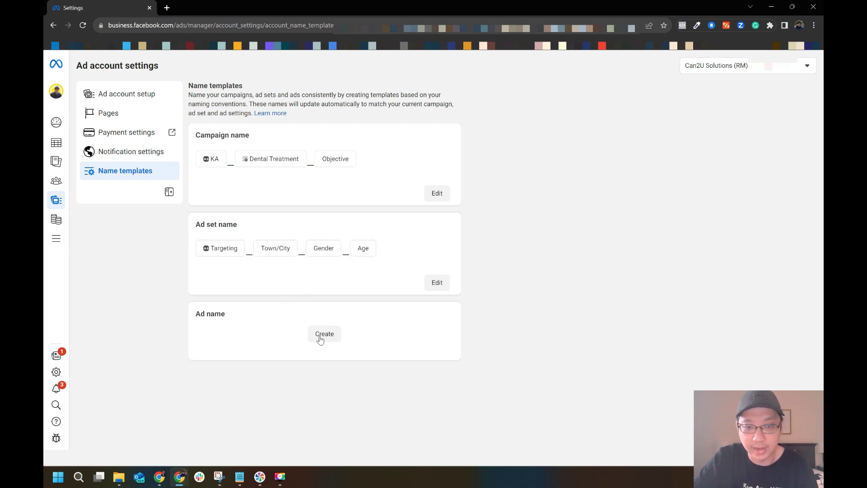
- Start the ad name template with a Custom field titled 'Ad Type'
{"action": "left_click", "coordinate": [325, 335]}
{"action": "left_click", "coordinate": [261, 356]}
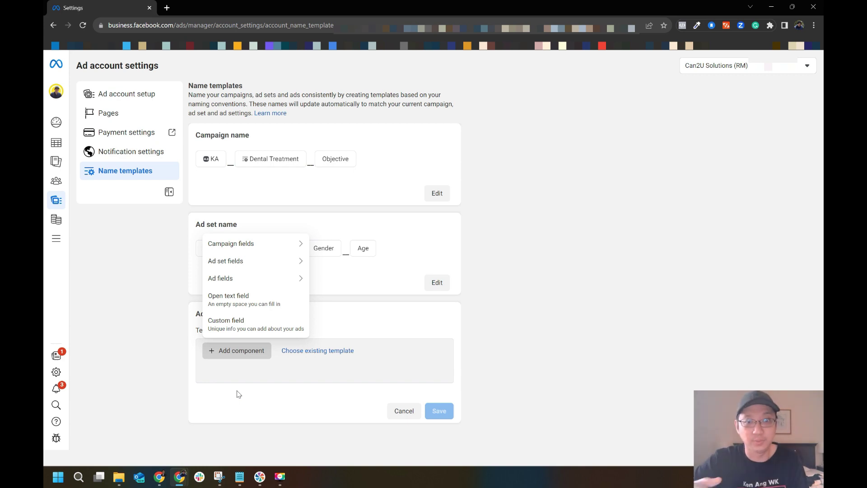
{"action": "left_click", "coordinate": [239, 321]}
{"action": "left_click", "coordinate": [278, 349]}
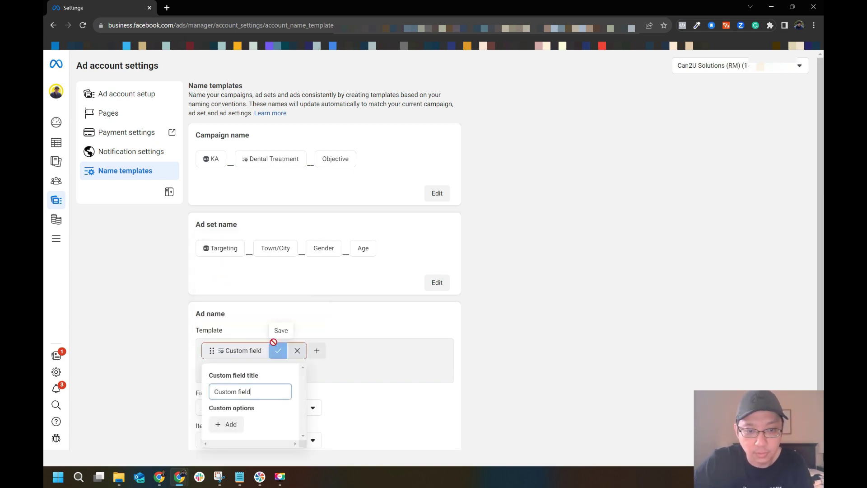
{"action": "triple_click", "coordinate": [255, 389]}
{"action": "type", "text": "Ad Type"}
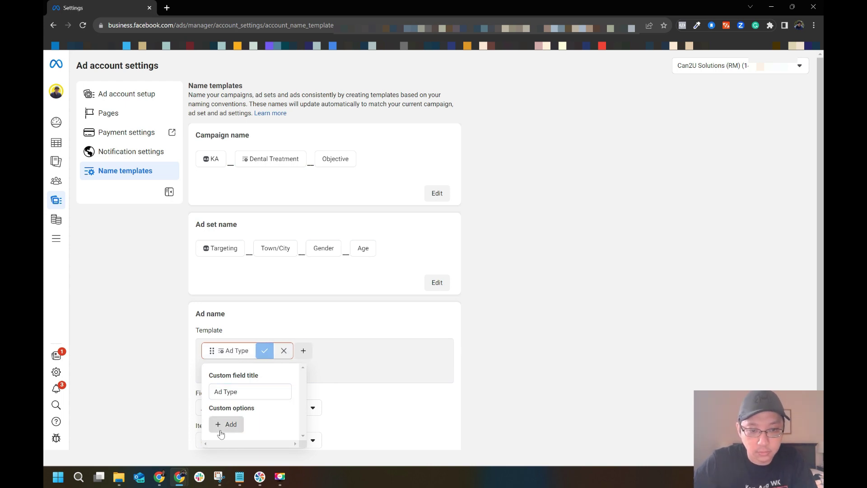
- Give Ad Type the options Pic, Vid and Carousel
{"action": "left_click", "coordinate": [226, 425]}
{"action": "type", "text": "Pic"}
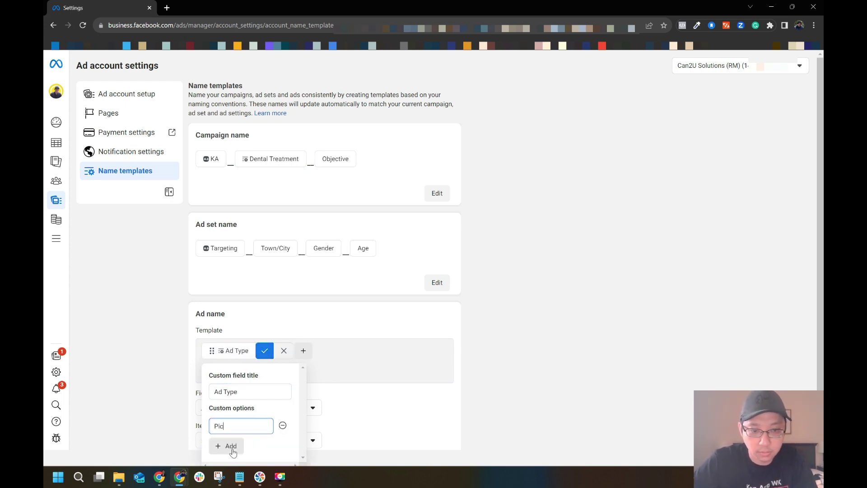
{"action": "left_click", "coordinate": [229, 445]}
{"action": "type", "text": "Vid"}
{"action": "scroll", "coordinate": [235, 445], "scroll_direction": "down", "scroll_amount": 1}
{"action": "left_click", "coordinate": [232, 447]}
{"action": "type", "text": "Ca"}
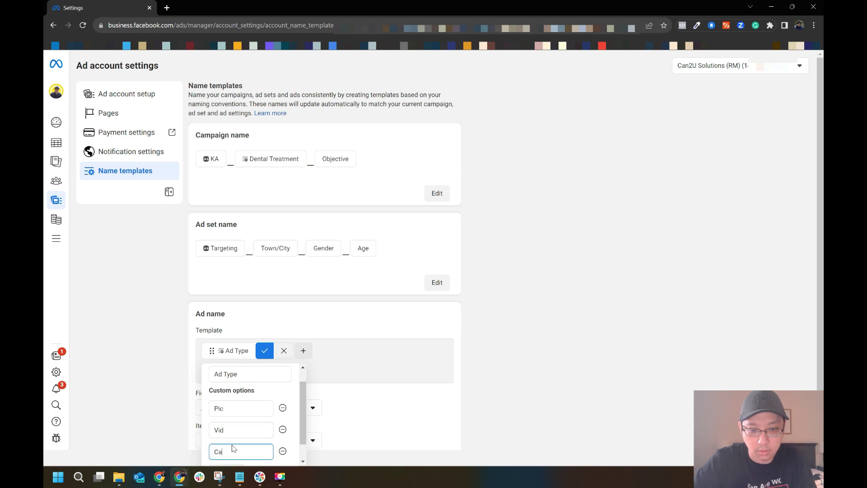
{"action": "type", "text": "rousel"}
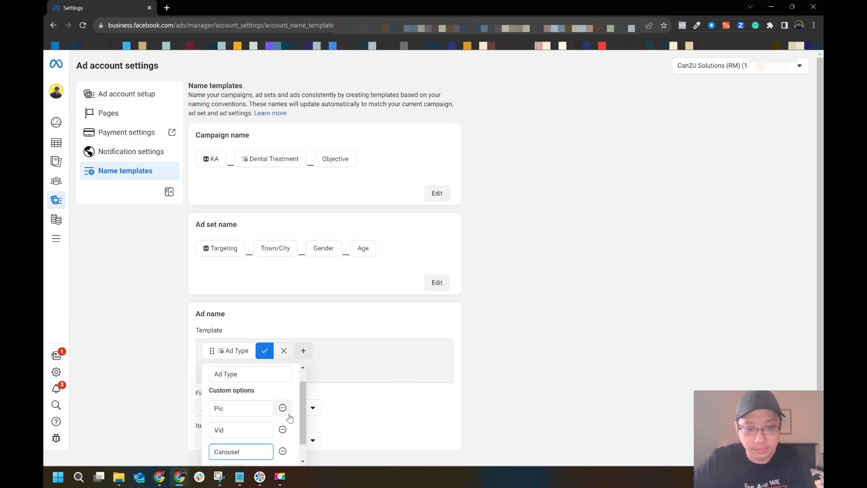
{"action": "scroll", "coordinate": [280, 420], "scroll_direction": "down", "scroll_amount": 1}
{"action": "left_click", "coordinate": [264, 351]}
- Add an Open text field 'Numbering' after Ad Type and save the ad name template
{"action": "left_click", "coordinate": [311, 357]}
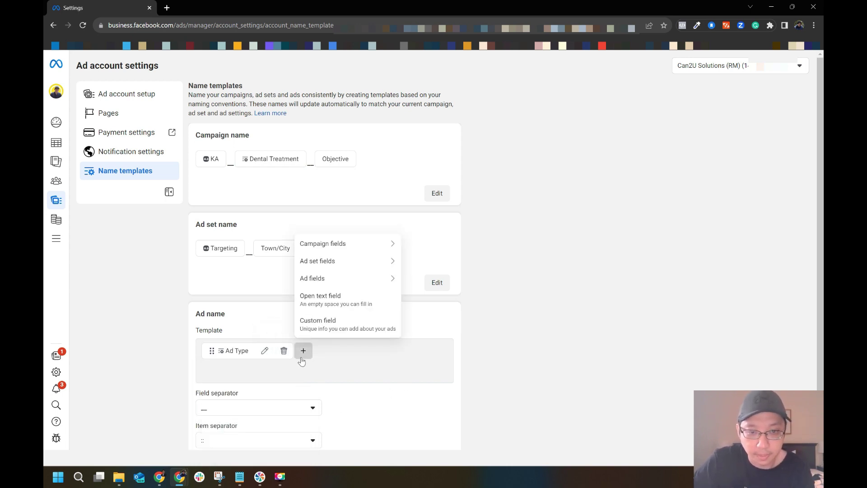
{"action": "mouse_move", "coordinate": [334, 268]}
{"action": "mouse_move", "coordinate": [332, 284]}
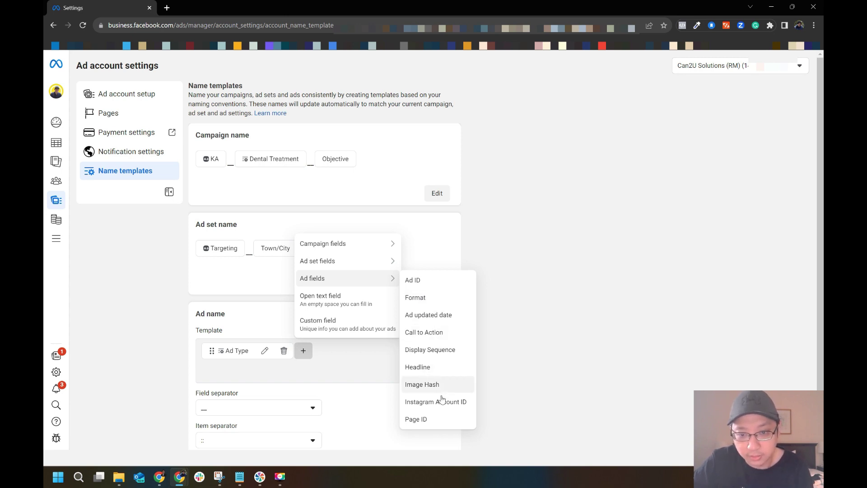
{"action": "left_click", "coordinate": [303, 351]}
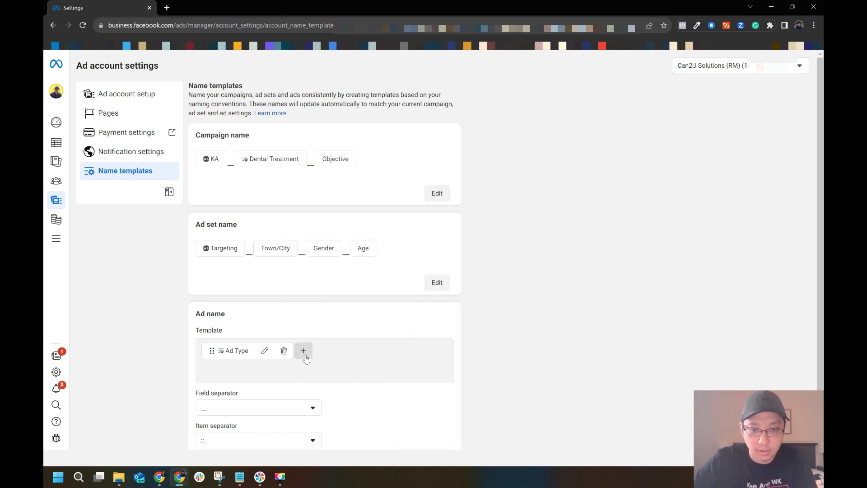
{"action": "left_click", "coordinate": [303, 351]}
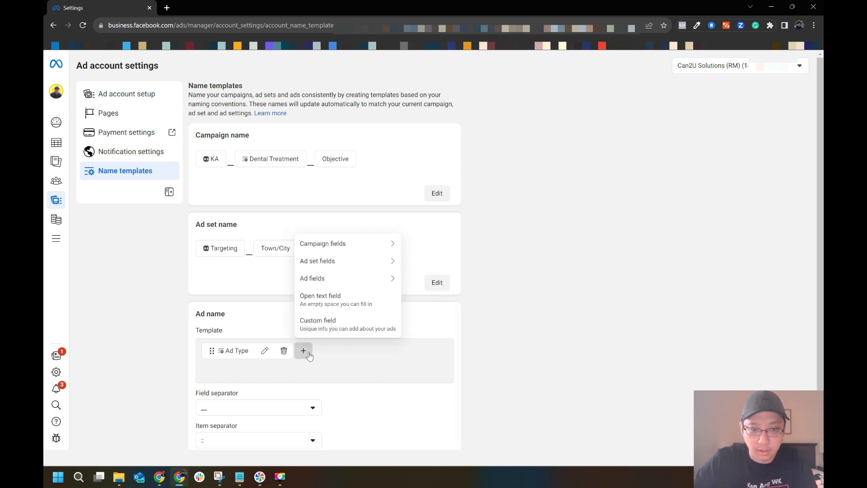
{"action": "left_click", "coordinate": [364, 298]}
{"action": "left_click", "coordinate": [383, 351]}
{"action": "type", "text": "Numbering"}
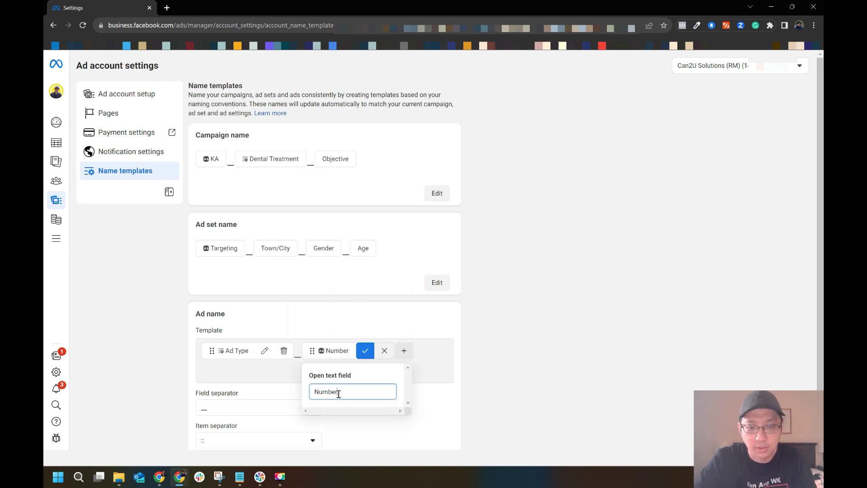
{"action": "left_click", "coordinate": [373, 351]}
{"action": "scroll", "coordinate": [222, 404], "scroll_direction": "down", "scroll_amount": 1}
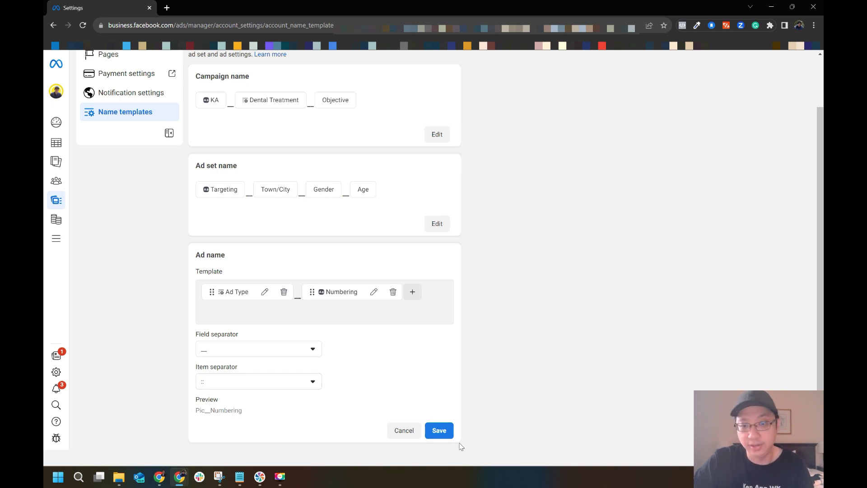
{"action": "left_click", "coordinate": [448, 434]}
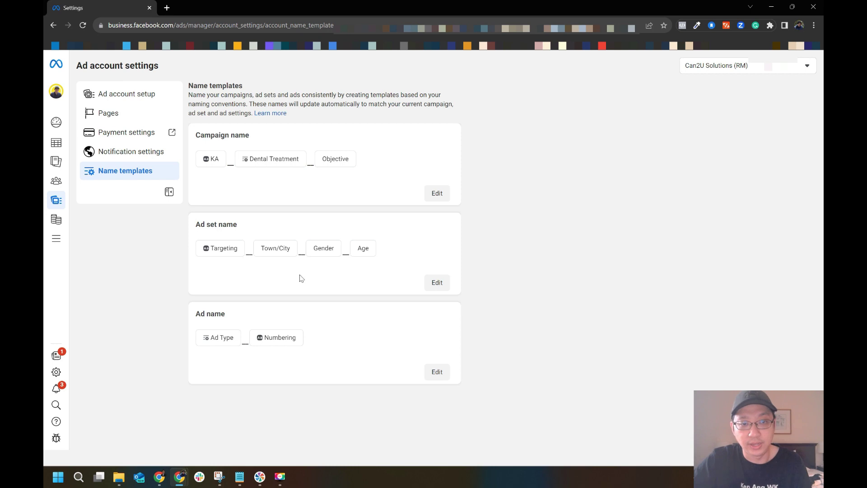
- Review the ad set and campaign name templates, closing each editor without changes
{"action": "left_click", "coordinate": [438, 282]}
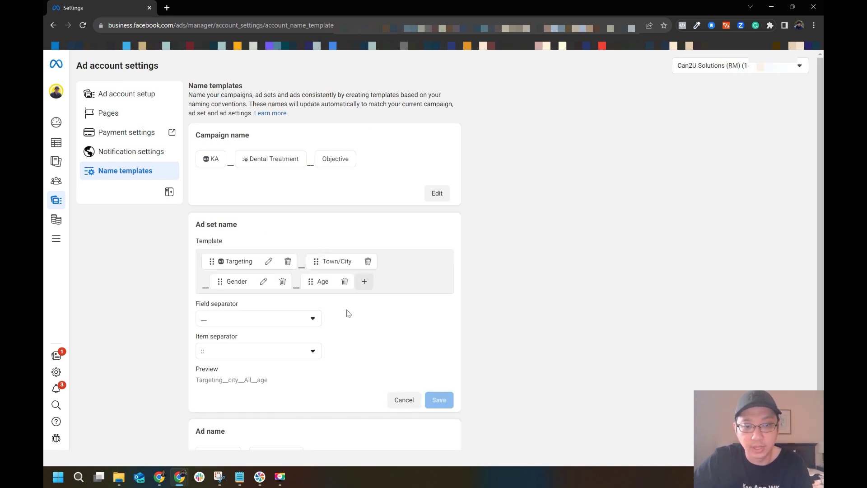
{"action": "left_click", "coordinate": [405, 399]}
{"action": "left_click", "coordinate": [436, 192]}
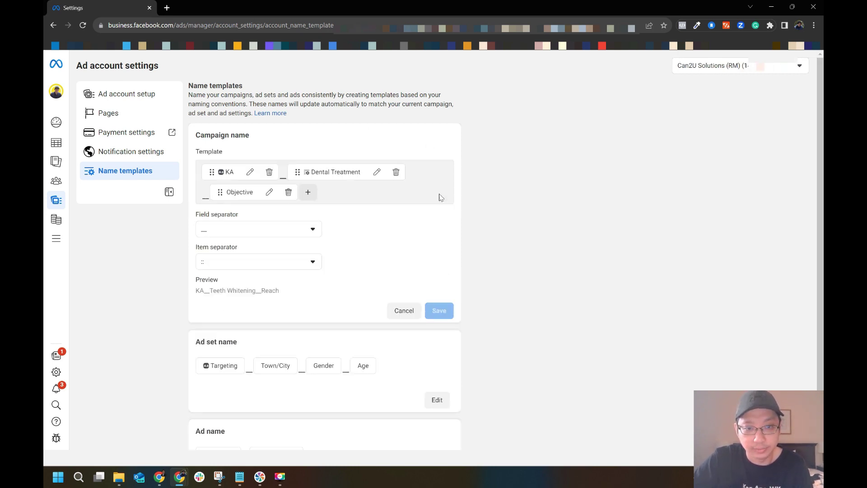
{"action": "left_click", "coordinate": [403, 310]}
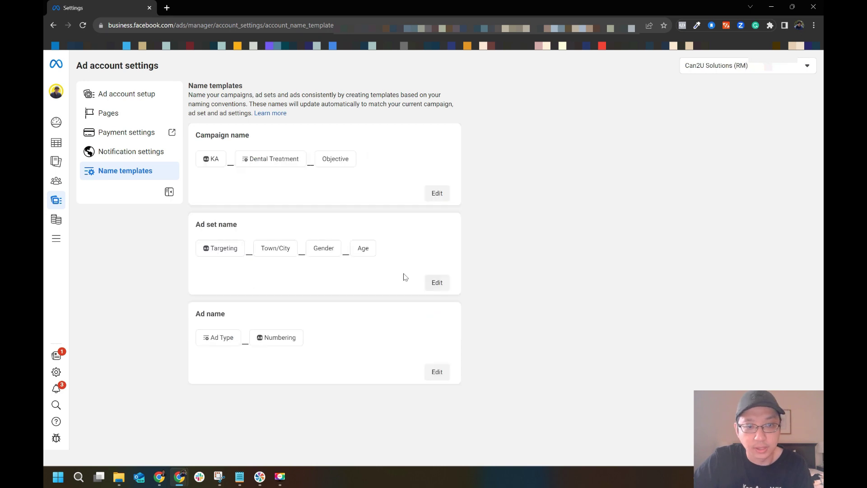
{"action": "left_click", "coordinate": [430, 195]}
{"action": "scroll", "coordinate": [397, 253], "scroll_direction": "down", "scroll_amount": 1}
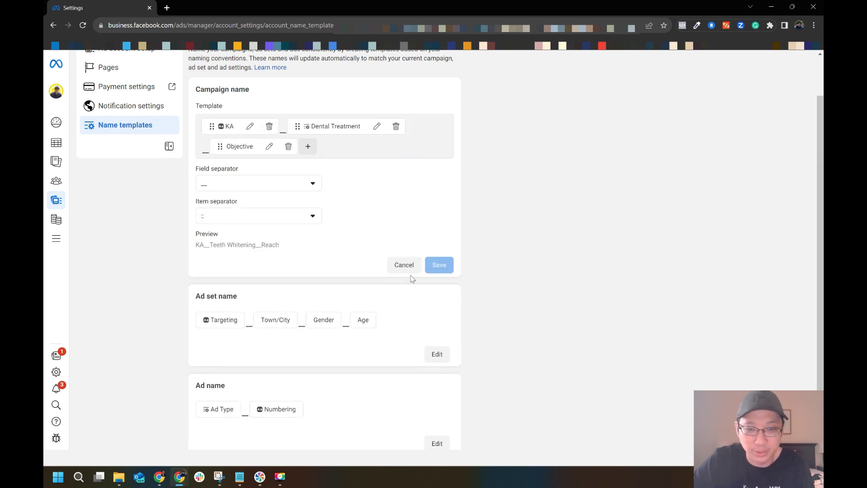
{"action": "left_click", "coordinate": [408, 268]}
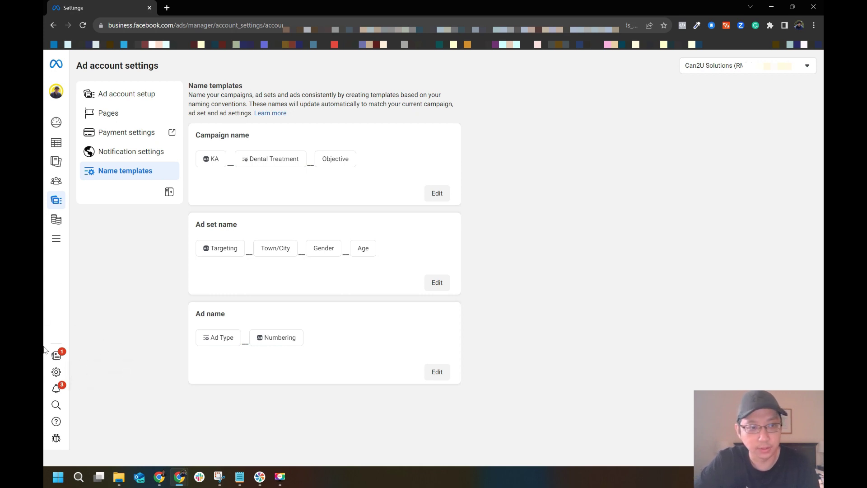
- From the Campaigns list, start a new campaign with Leads as the objective
{"action": "mouse_move", "coordinate": [58, 280]}
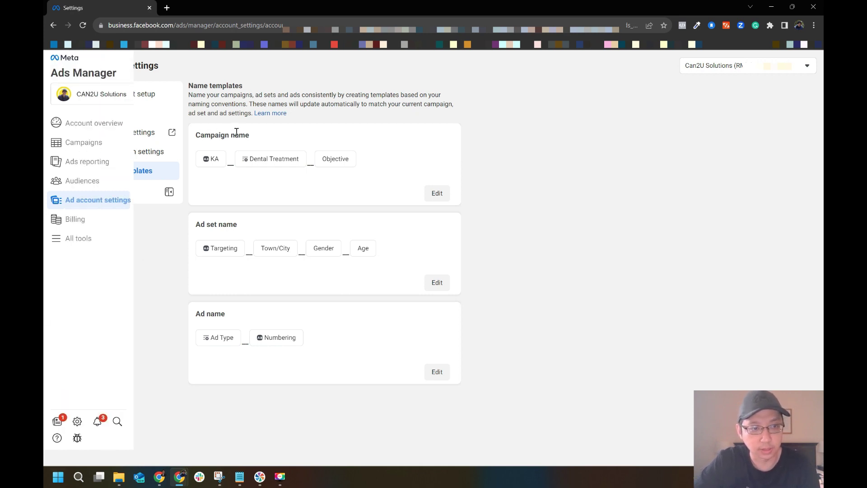
{"action": "left_click", "coordinate": [118, 146]}
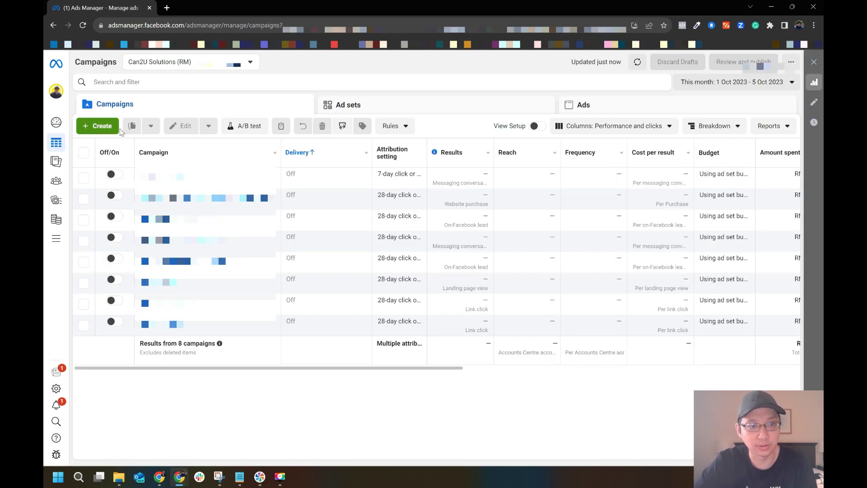
{"action": "left_click", "coordinate": [97, 125]}
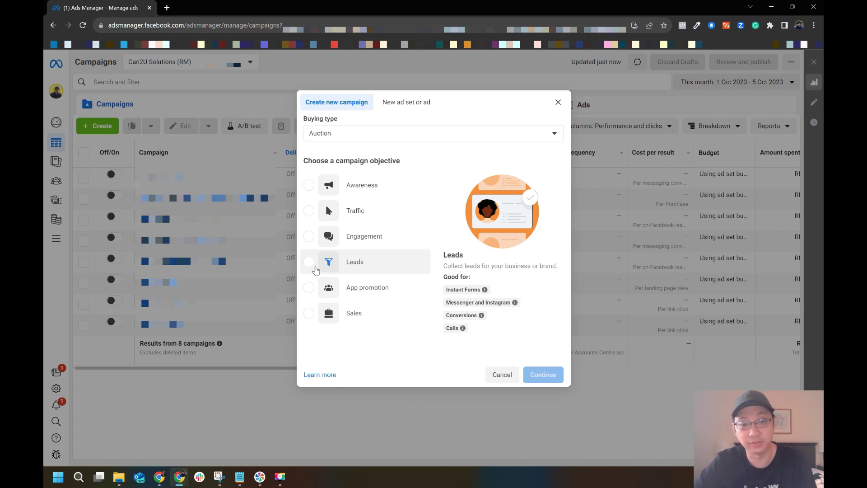
{"action": "left_click", "coordinate": [311, 267]}
{"action": "scroll", "coordinate": [433, 316], "scroll_direction": "down", "scroll_amount": 2}
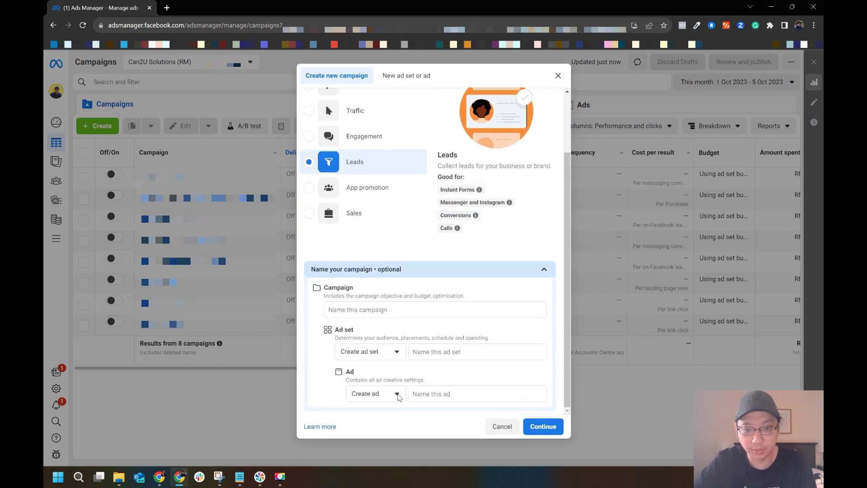
{"action": "scroll", "coordinate": [485, 311], "scroll_direction": "up", "scroll_amount": 3}
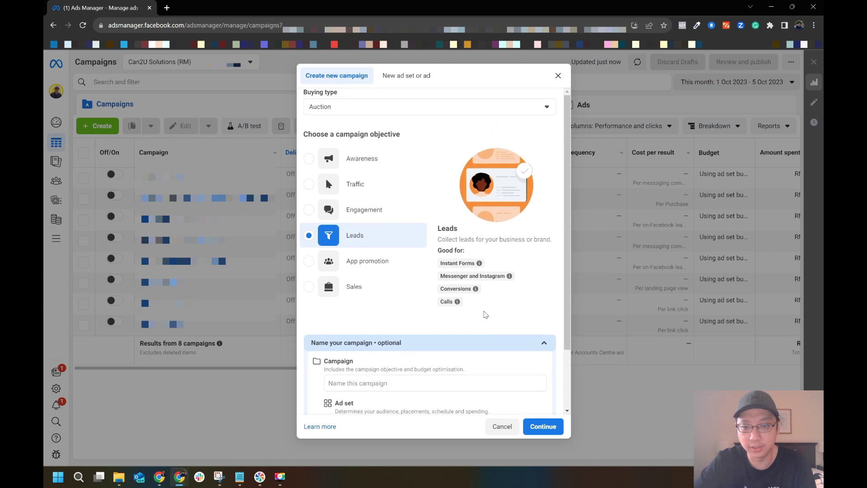
- Create the Leads campaign, switch it off, and name it from the template with KA
{"action": "left_click", "coordinate": [544, 426]}
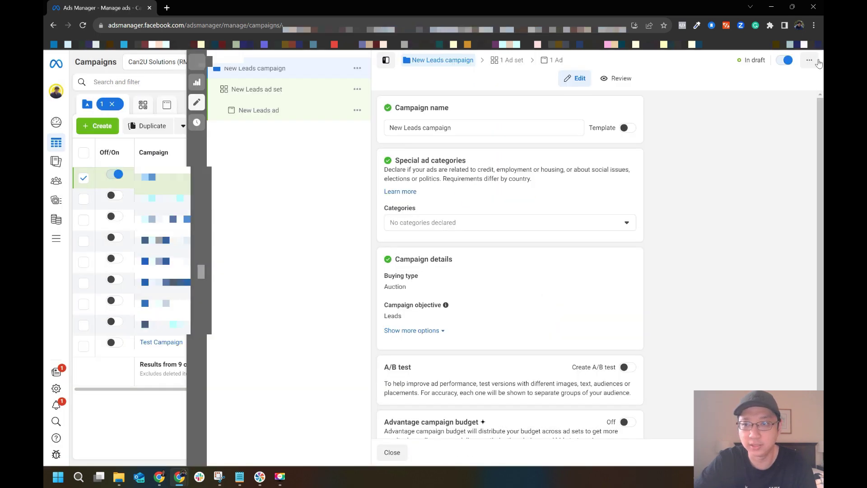
{"action": "left_click", "coordinate": [786, 60]}
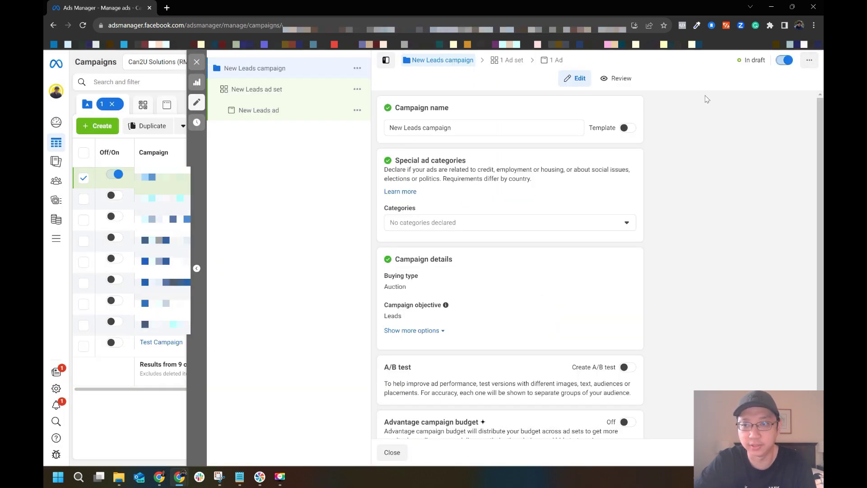
{"action": "left_click", "coordinate": [626, 129]}
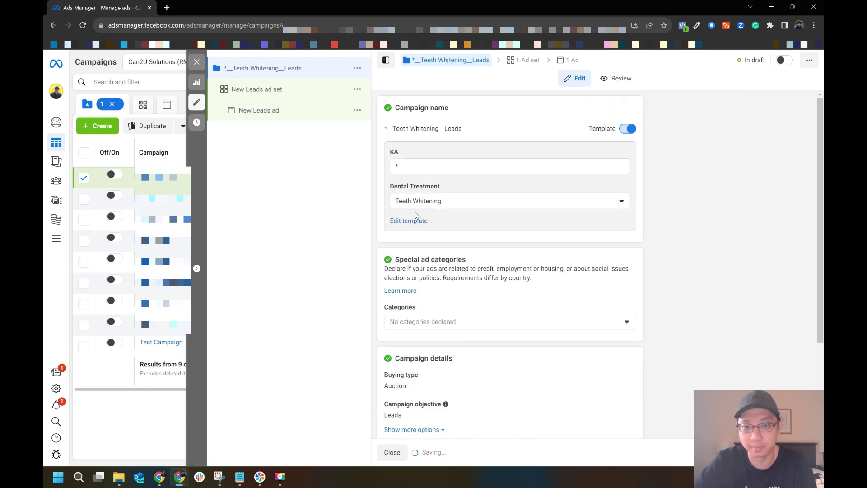
{"action": "left_click", "coordinate": [421, 164]}
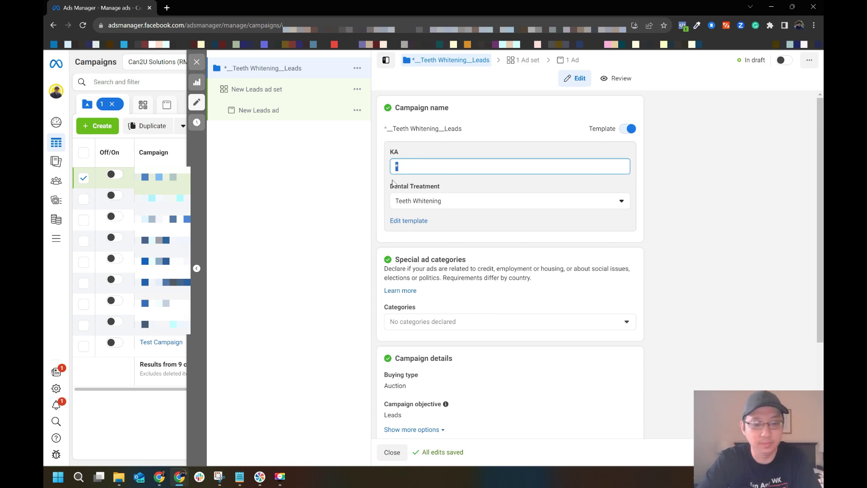
{"action": "type", "text": "KA"}
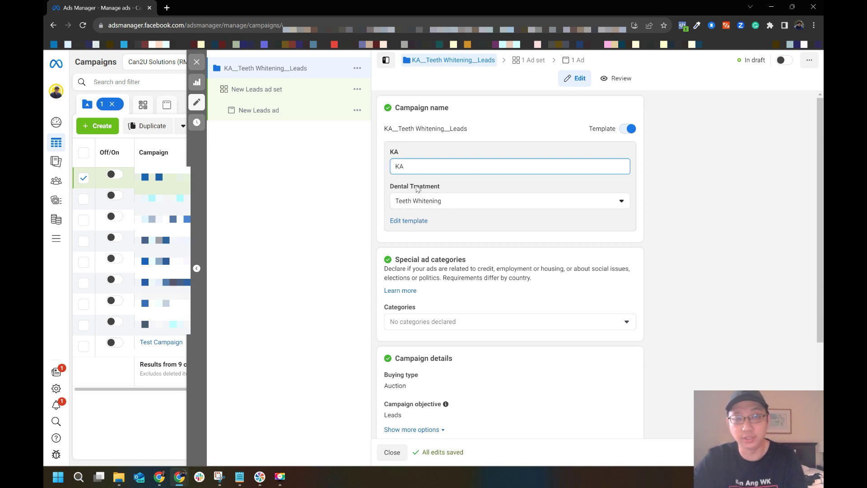
- Choose Invisalign as the Dental Treatment, giving the campaign name KA__Invisalign__Leads
{"action": "left_click", "coordinate": [449, 203]}
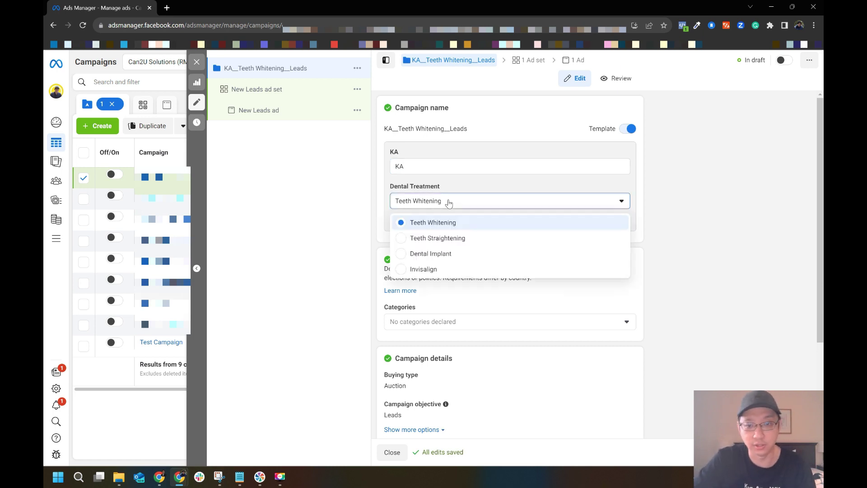
{"action": "left_click", "coordinate": [432, 270]}
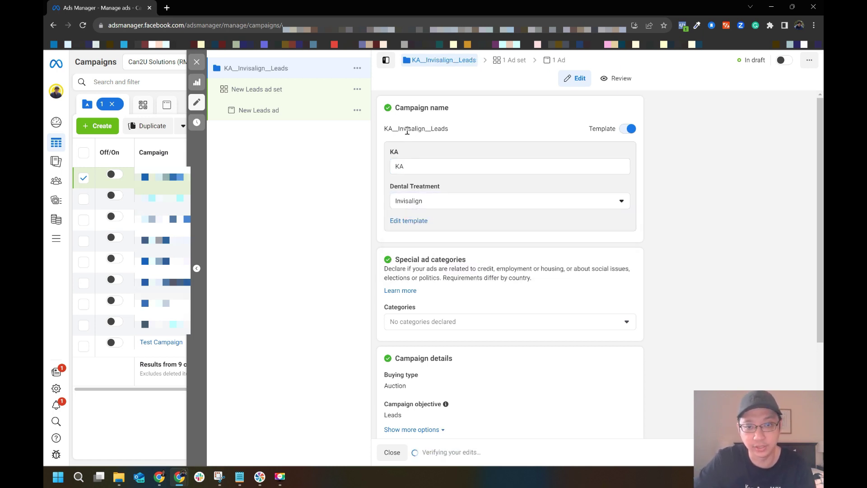
{"action": "left_click_drag", "start_coordinate": [404, 128], "coordinate": [425, 128]}
{"action": "double_click", "coordinate": [455, 128]}
{"action": "left_click", "coordinate": [478, 130]}
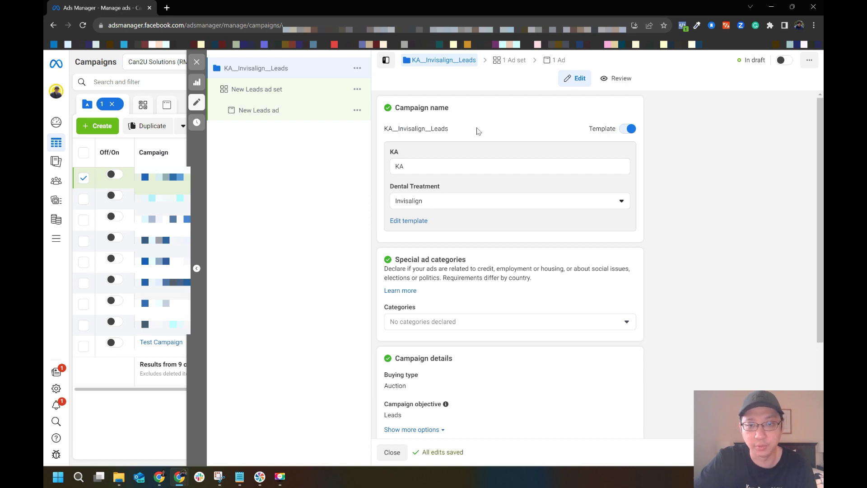
{"action": "scroll", "coordinate": [480, 135], "scroll_direction": "down", "scroll_amount": 3}
{"action": "scroll", "coordinate": [536, 286], "scroll_direction": "up", "scroll_amount": 3}
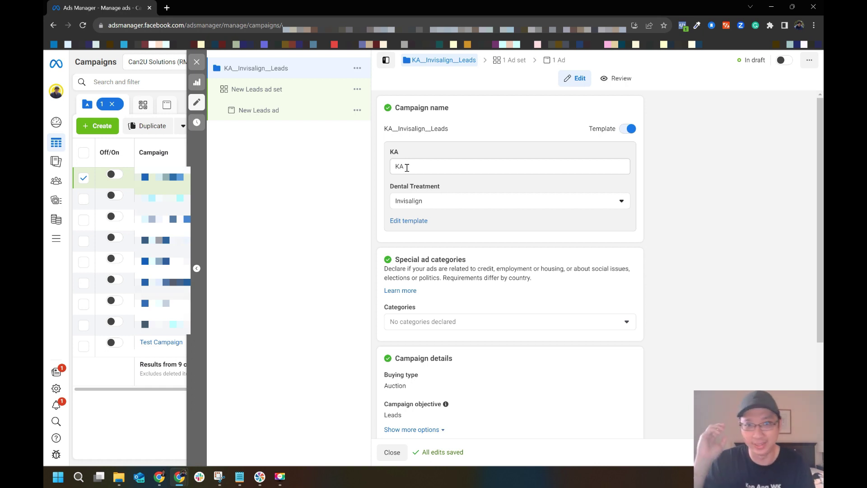
- Set the ad set's conversion location to Website and enable its name template
{"action": "scroll", "coordinate": [488, 222], "scroll_direction": "down", "scroll_amount": 3}
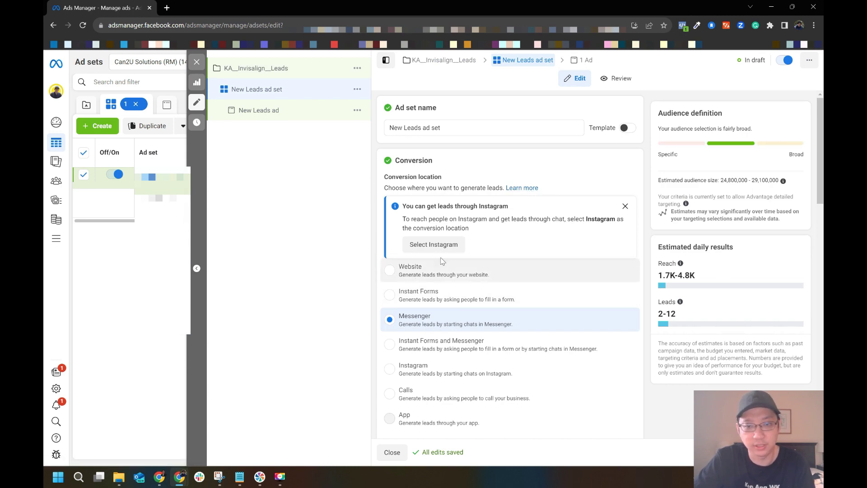
{"action": "left_click", "coordinate": [445, 267]}
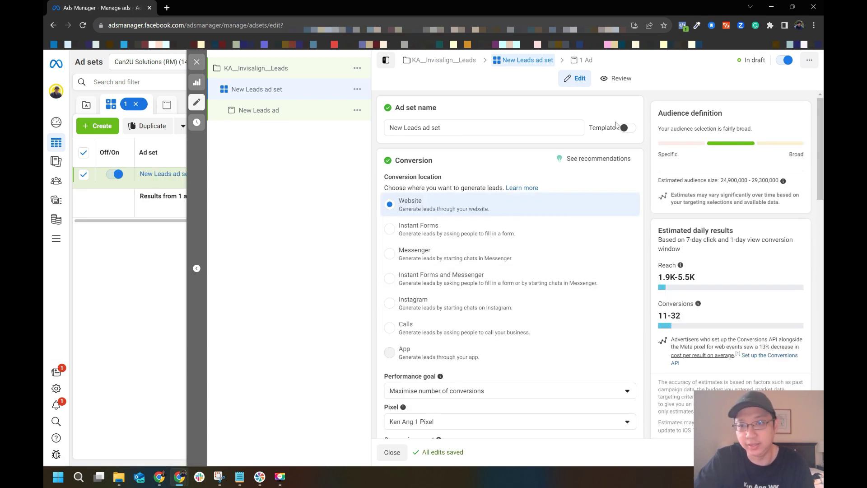
{"action": "left_click", "coordinate": [626, 131]}
{"action": "left_click", "coordinate": [629, 130]}
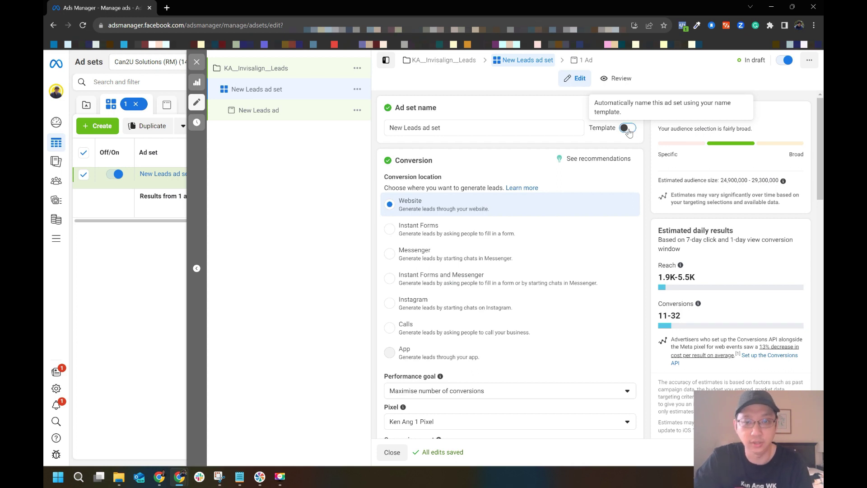
{"action": "left_click", "coordinate": [629, 131]}
- Enter Teeth as the Targeting value in the ad set name template
{"action": "left_click", "coordinate": [399, 165]}
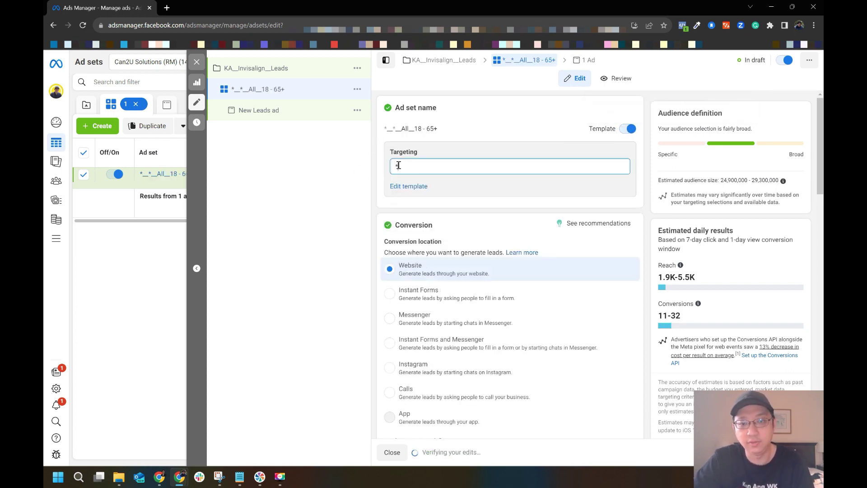
{"action": "double_click", "coordinate": [399, 165]}
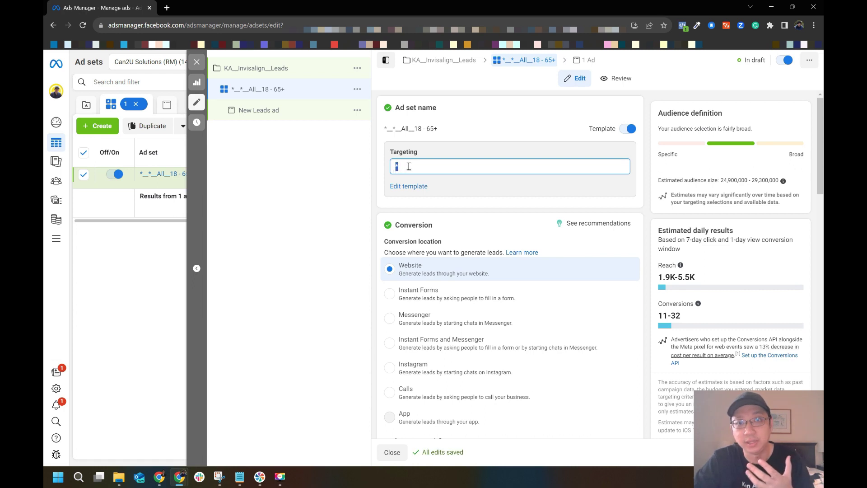
{"action": "type", "text": "Teet"}
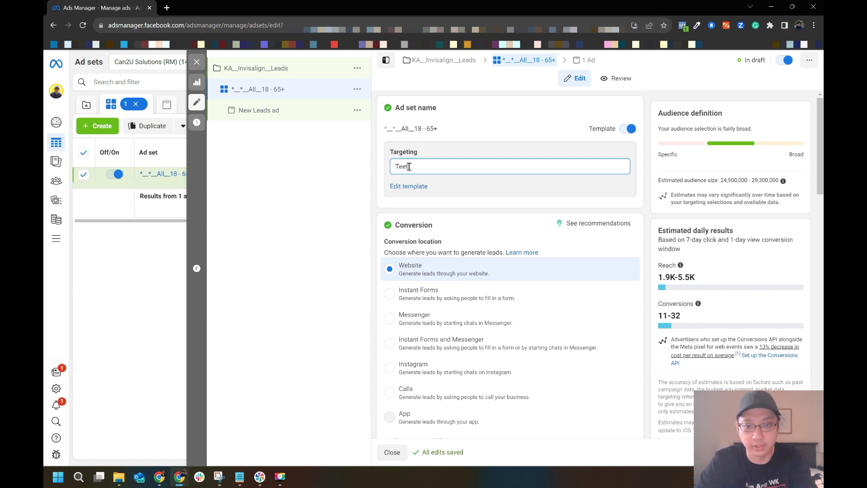
{"action": "type", "text": "h"}
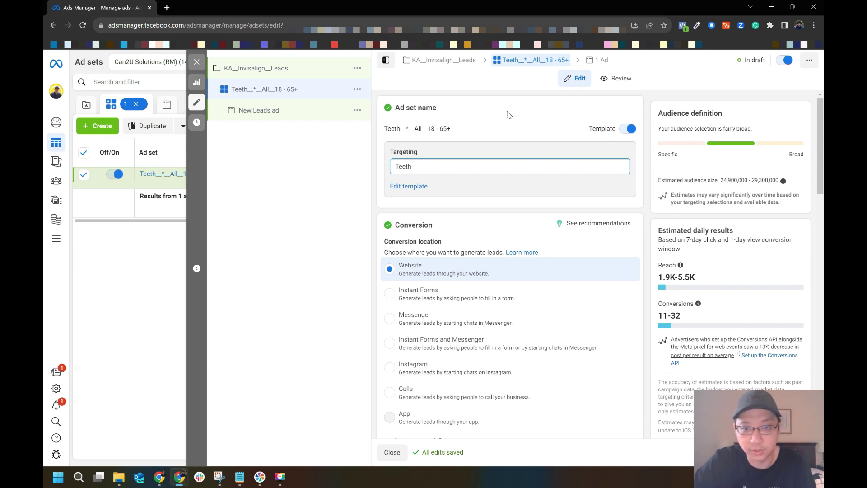
{"action": "left_click", "coordinate": [504, 149]}
- Target the location Cyberjaya, Selangor instead of all of Malaysia
{"action": "scroll", "coordinate": [598, 176], "scroll_direction": "down", "scroll_amount": 8}
{"action": "scroll", "coordinate": [497, 187], "scroll_direction": "down", "scroll_amount": 15}
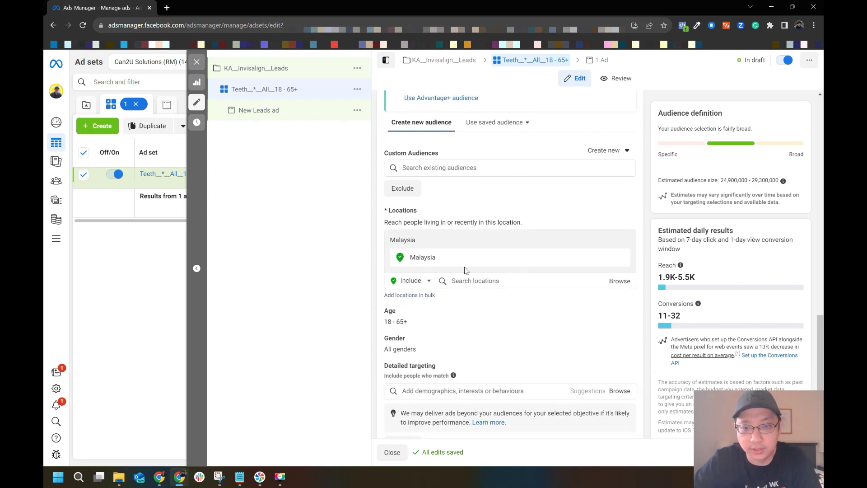
{"action": "left_click", "coordinate": [489, 280]}
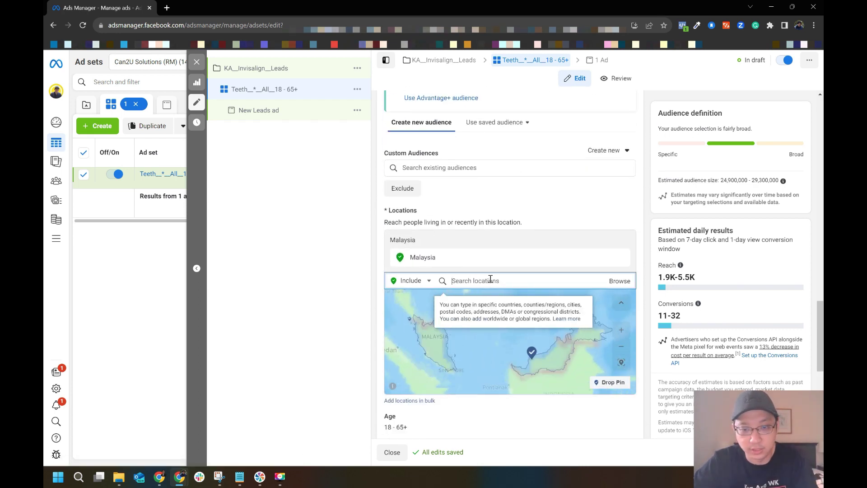
{"action": "type", "text": "cyberjaya"}
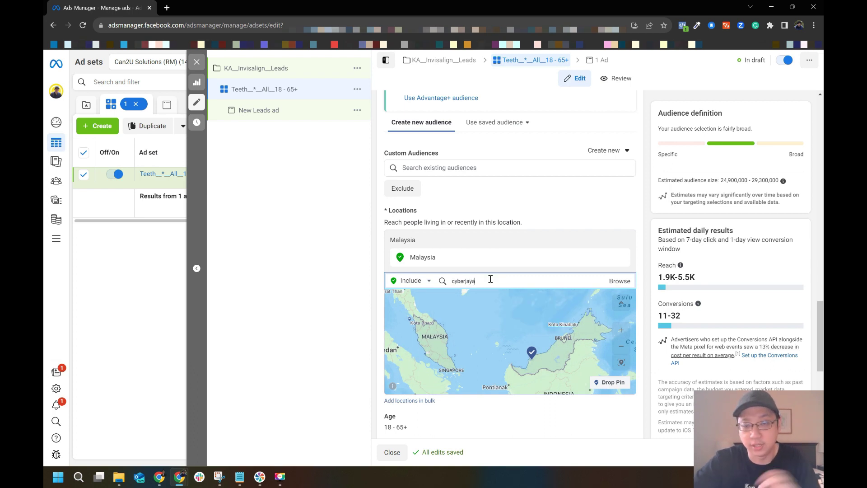
{"action": "left_click", "coordinate": [492, 301]}
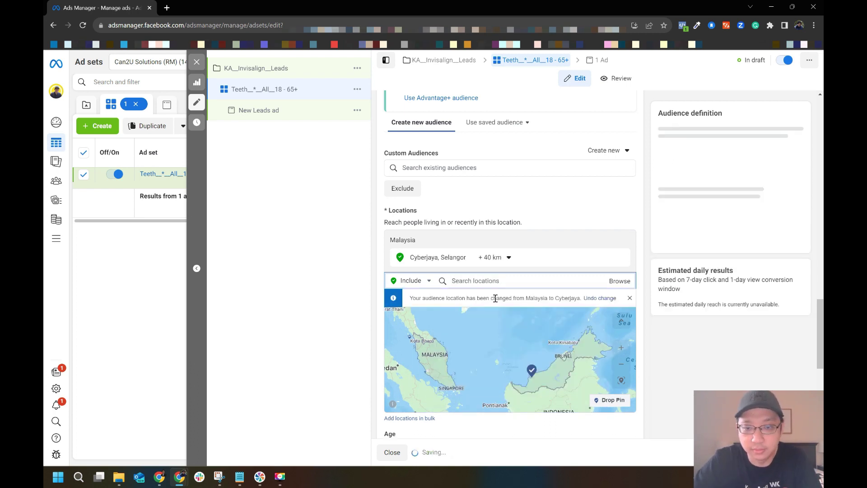
{"action": "scroll", "coordinate": [647, 229], "scroll_direction": "up", "scroll_amount": 20}
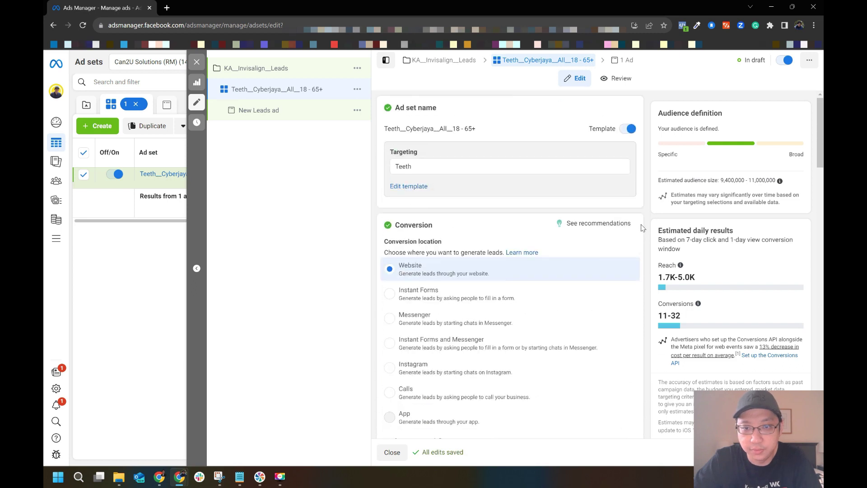
{"action": "scroll", "coordinate": [677, 229], "scroll_direction": "down", "scroll_amount": 20}
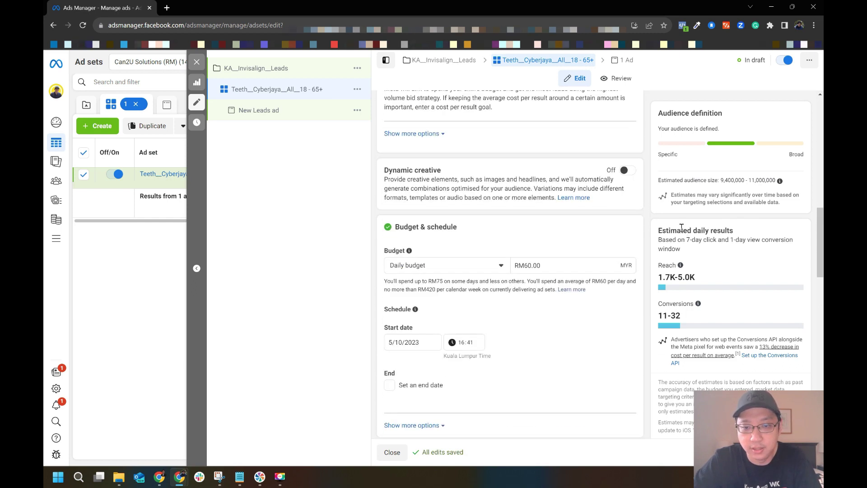
{"action": "scroll", "coordinate": [676, 229], "scroll_direction": "down", "scroll_amount": 4}
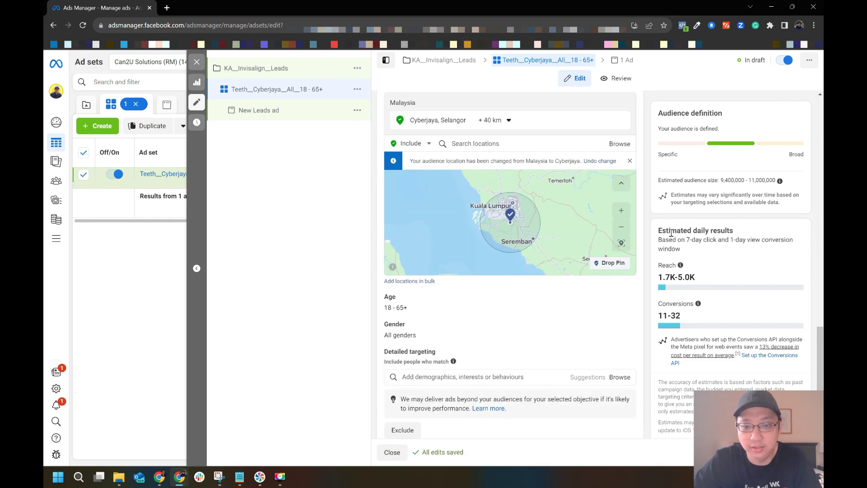
- Limit the audience to women aged 25 to 50
{"action": "left_click", "coordinate": [626, 325]}
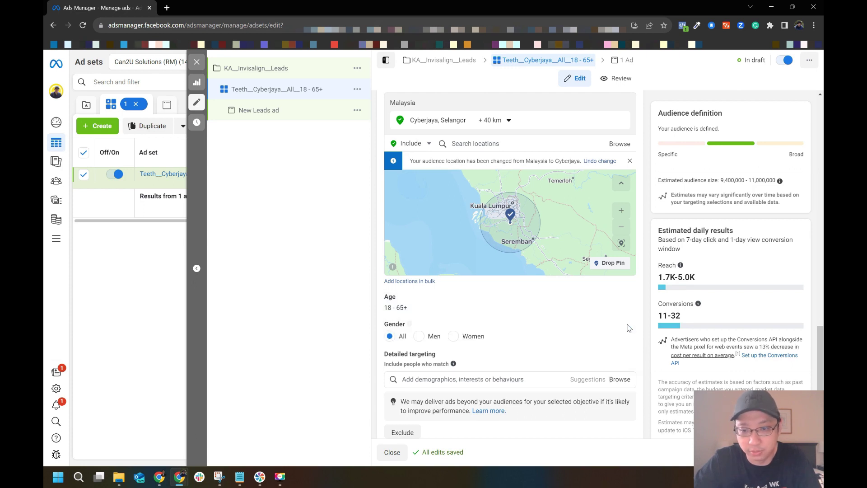
{"action": "left_click", "coordinate": [452, 336]}
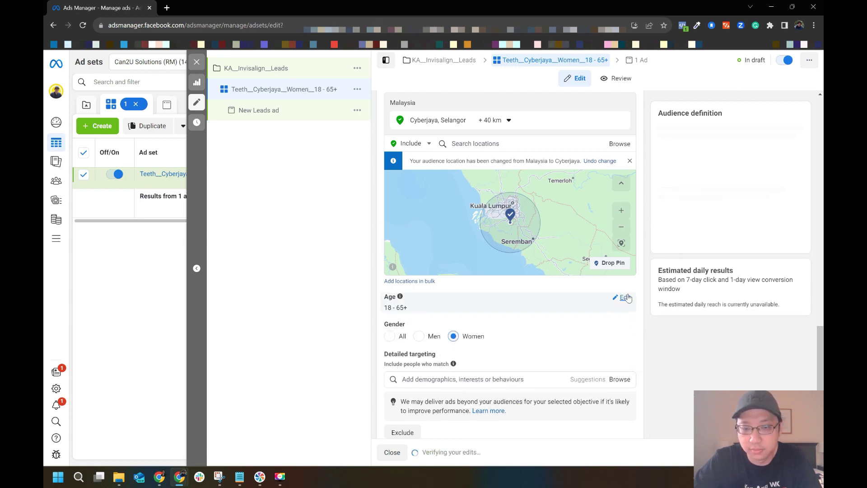
{"action": "left_click", "coordinate": [624, 296]}
{"action": "left_click", "coordinate": [403, 311]}
{"action": "scroll", "coordinate": [409, 406], "scroll_direction": "down", "scroll_amount": 3}
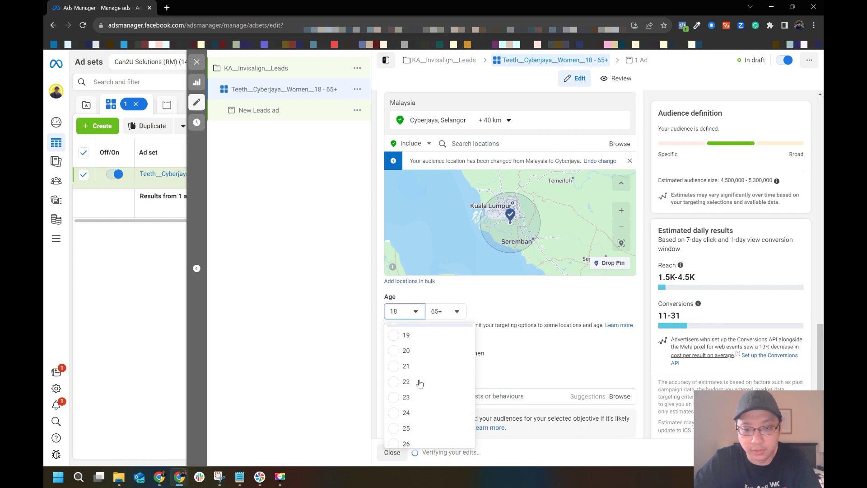
{"action": "left_click", "coordinate": [408, 427]}
{"action": "left_click", "coordinate": [457, 311]}
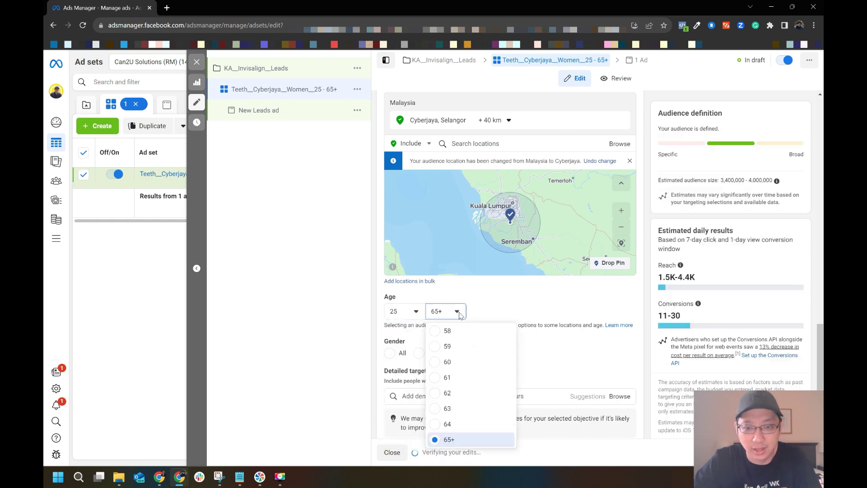
{"action": "scroll", "coordinate": [481, 424], "scroll_direction": "up", "scroll_amount": 3}
{"action": "left_click", "coordinate": [452, 344]}
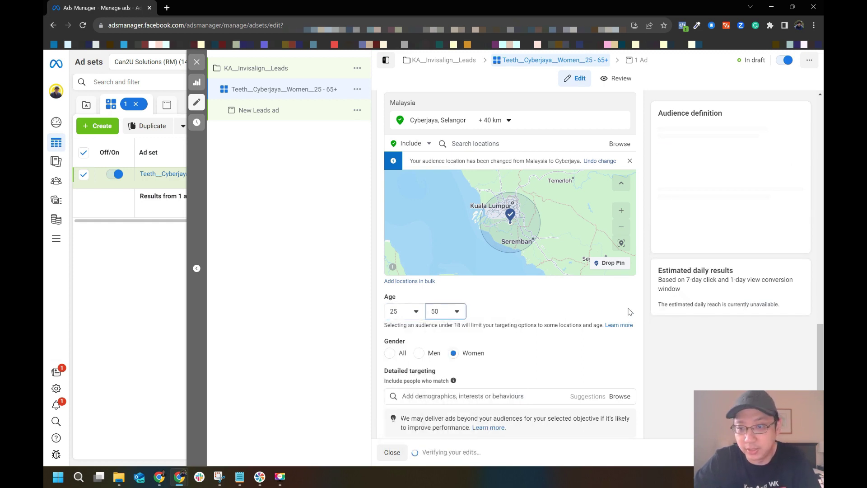
- Check the generated ad set name Teeth__Cyberjaya__Women__25 - 50
{"action": "scroll", "coordinate": [505, 345], "scroll_direction": "down", "scroll_amount": 2}
{"action": "scroll", "coordinate": [505, 345], "scroll_direction": "down", "scroll_amount": 2}
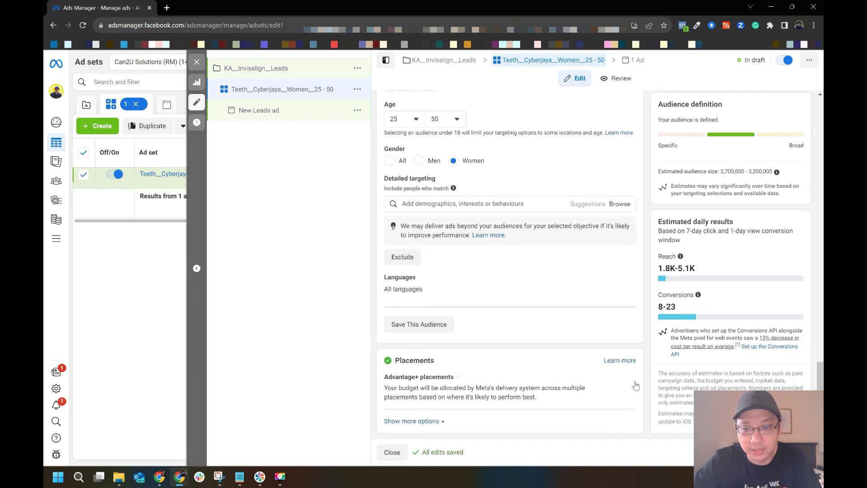
{"action": "scroll", "coordinate": [587, 375], "scroll_direction": "up", "scroll_amount": 15}
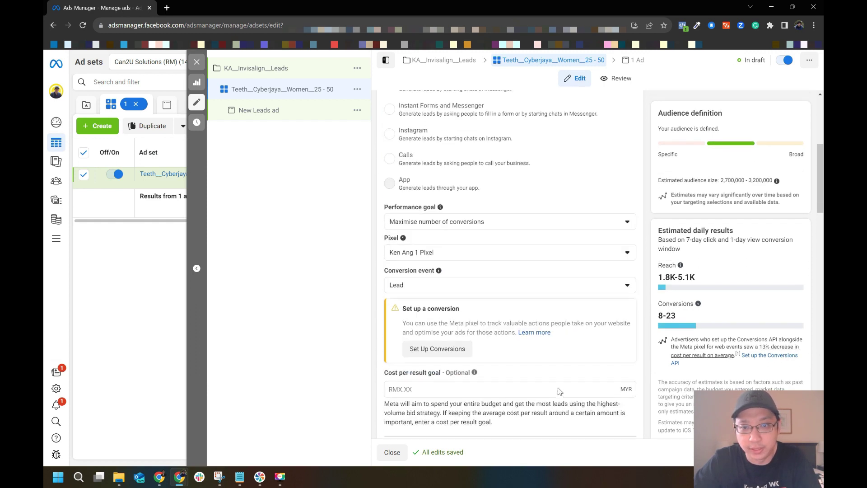
{"action": "left_click_drag", "start_coordinate": [387, 128], "coordinate": [497, 129]}
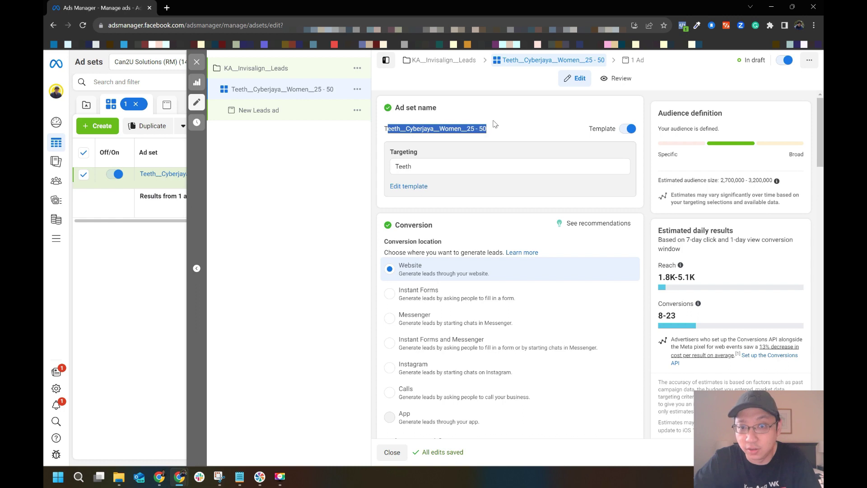
- Turn on the ad's name template, keeping Ad Type Pic and setting Numbering to 1
{"action": "left_click", "coordinate": [259, 110]}
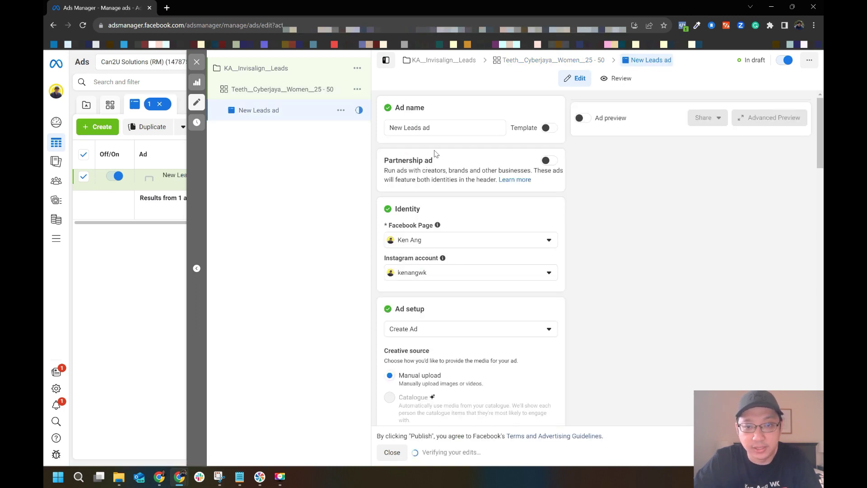
{"action": "triple_click", "coordinate": [401, 129]}
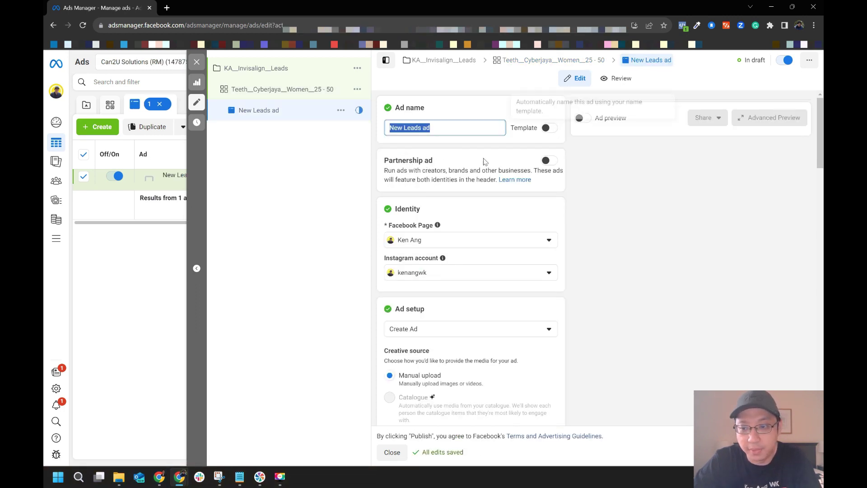
{"action": "left_click", "coordinate": [547, 129]}
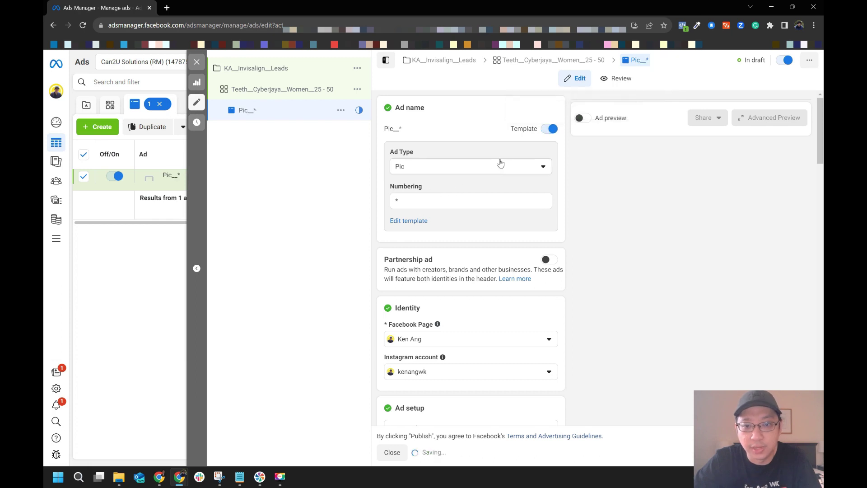
{"action": "left_click", "coordinate": [497, 166]}
{"action": "left_click", "coordinate": [490, 188]}
{"action": "double_click", "coordinate": [490, 202]}
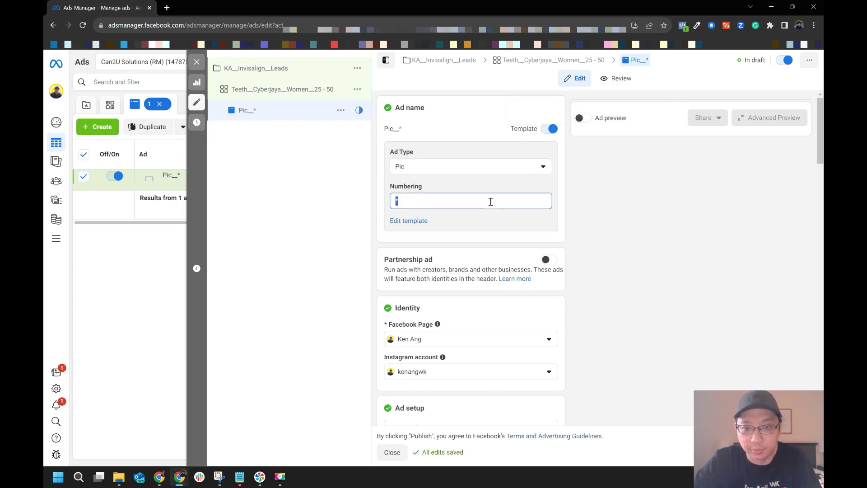
{"action": "type", "text": "1"}
{"action": "left_click", "coordinate": [496, 138]}
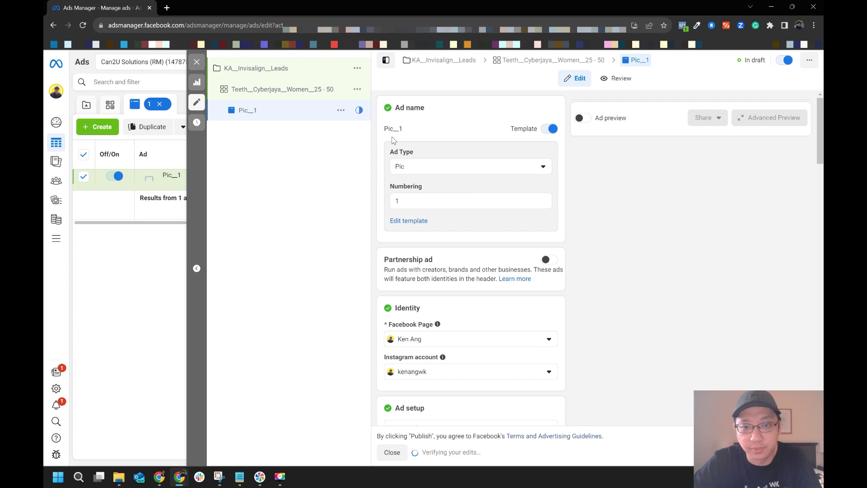